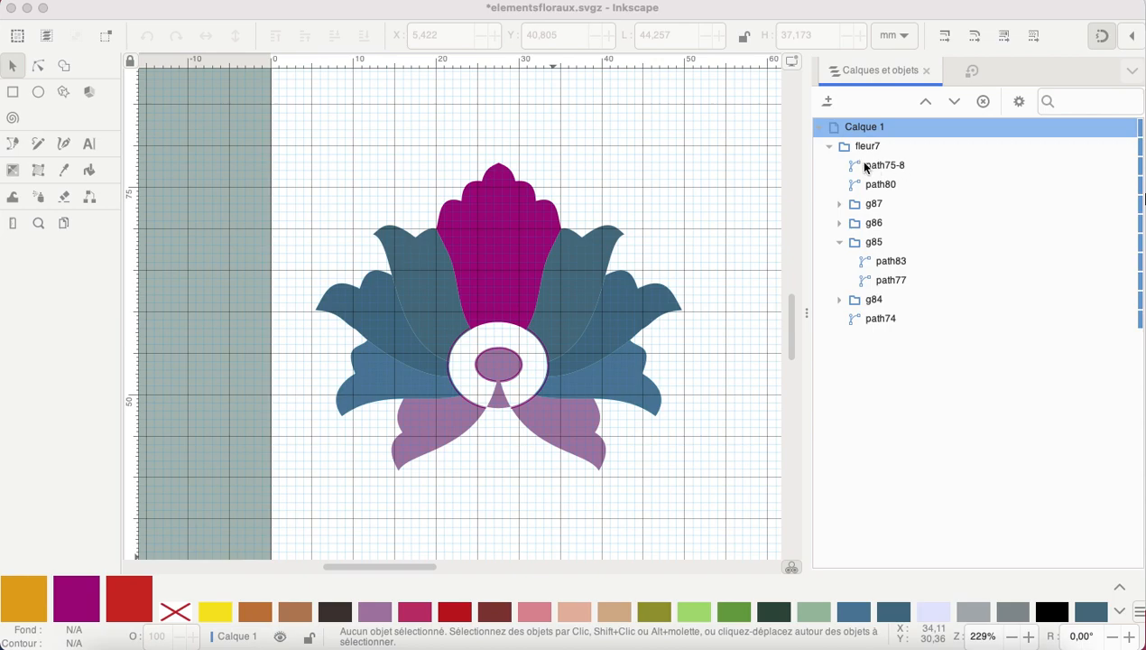
- Examine the nodes of path74, of each petal in groups g85, g86 and g87, and of path80
left_click(883, 321)
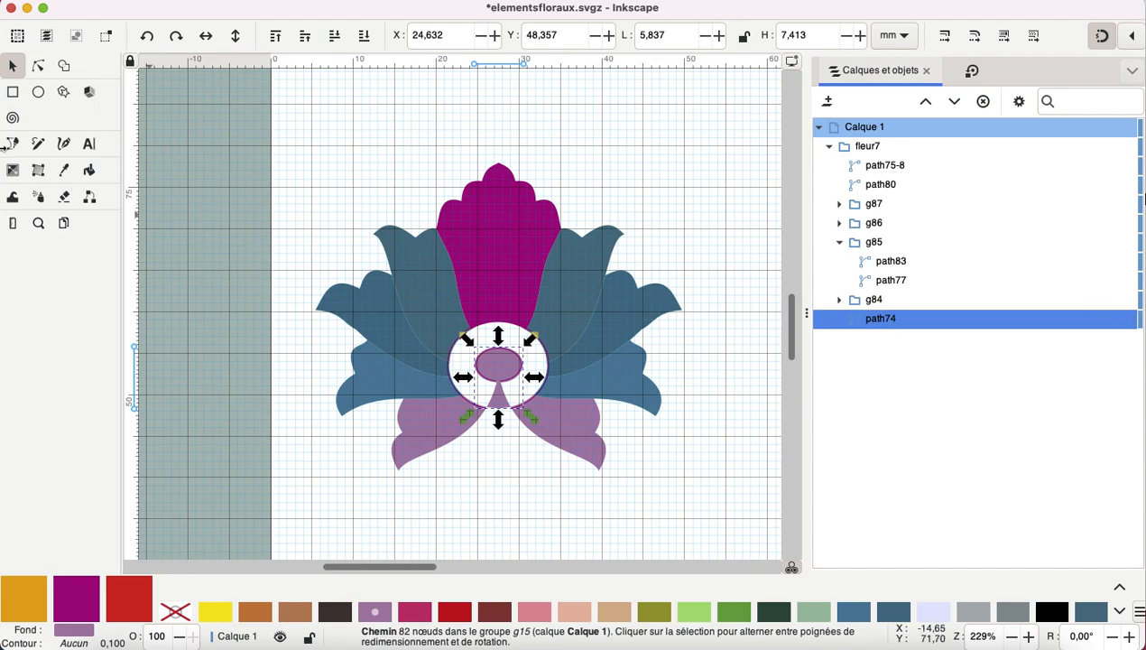
left_click(38, 66)
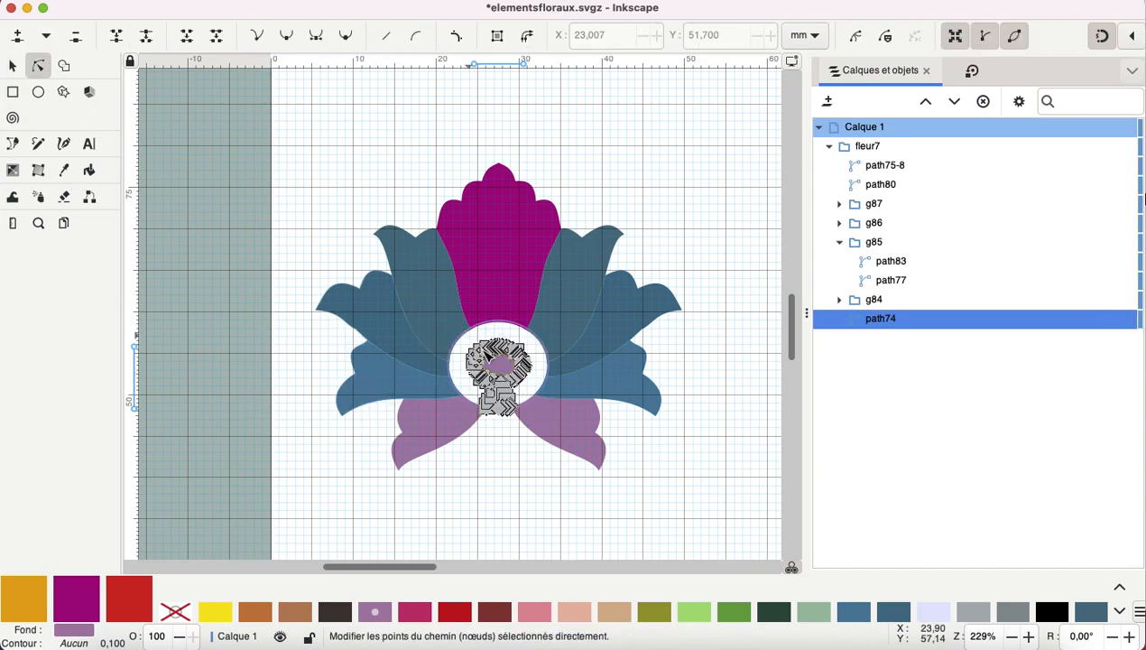
left_click(891, 280)
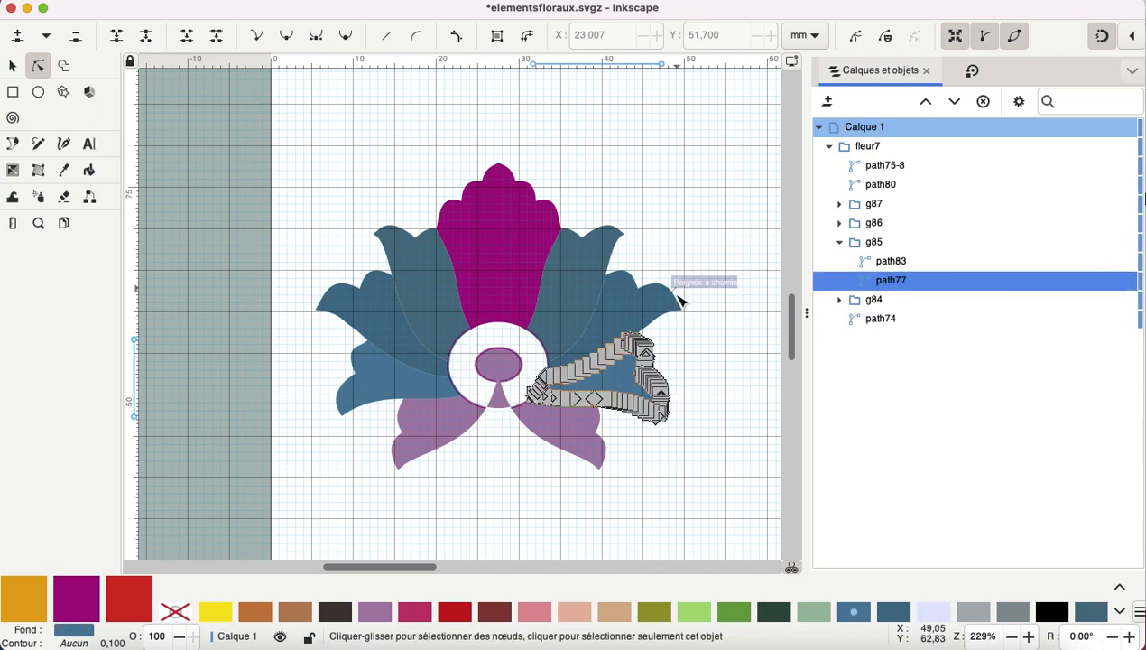
left_click(892, 261)
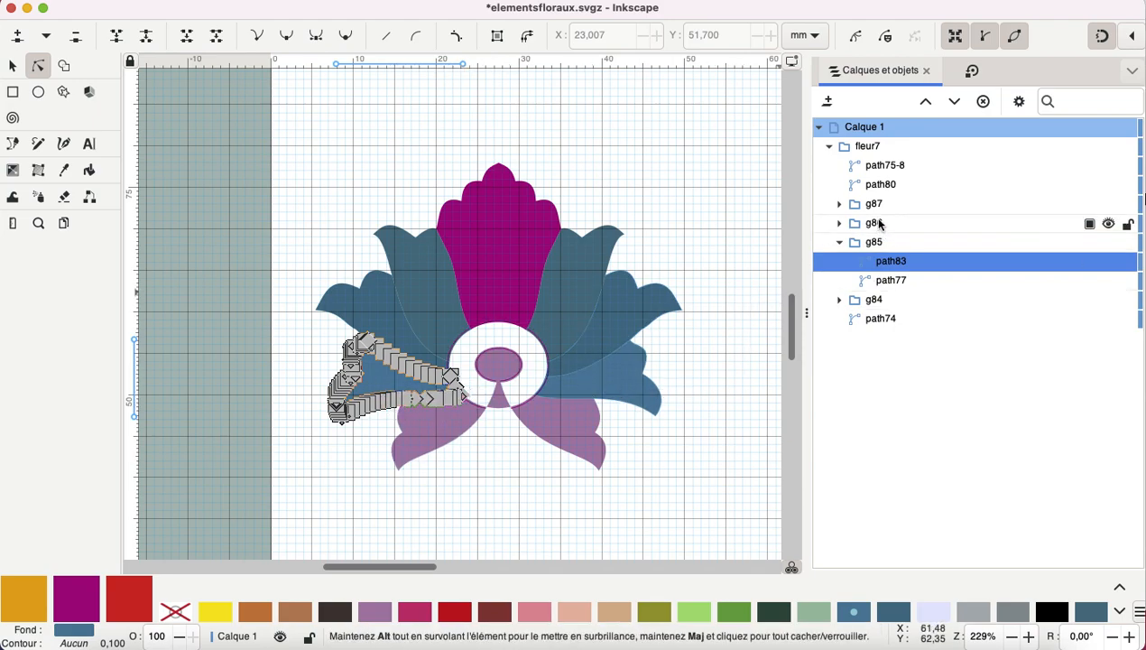
left_click(824, 223)
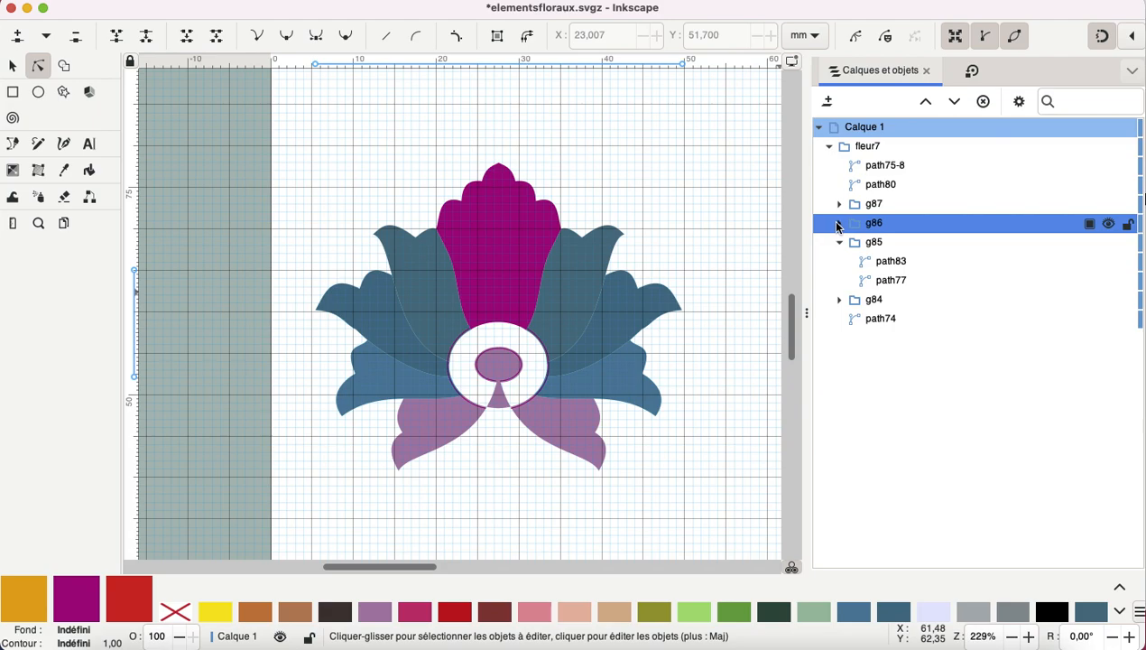
left_click(839, 222)
left_click(892, 261)
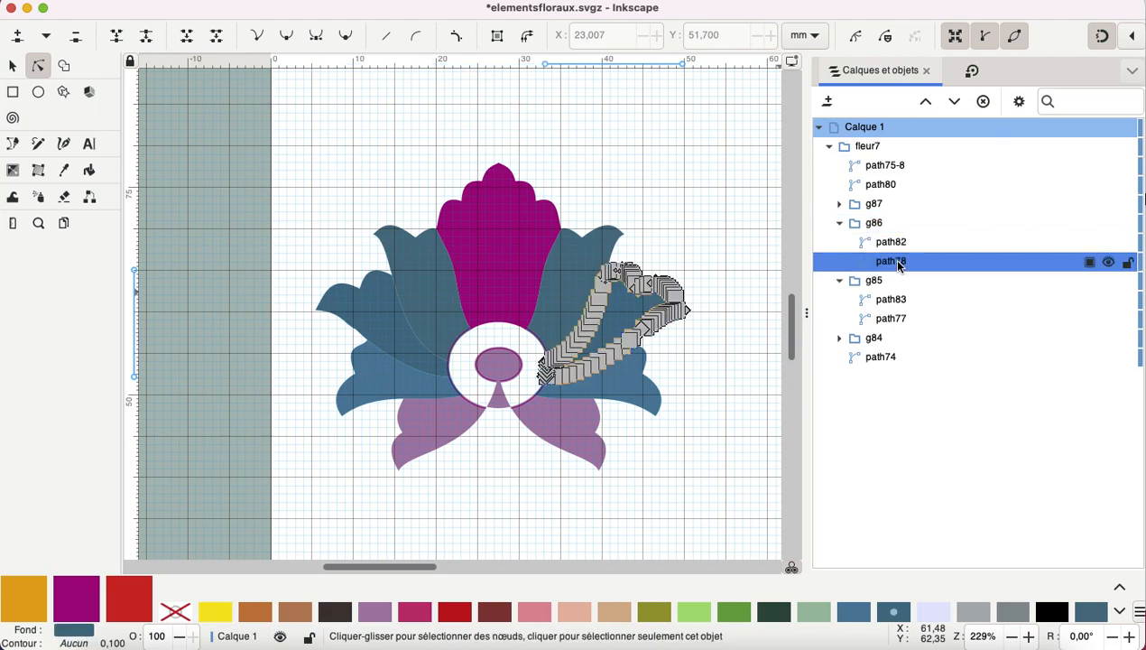
left_click(880, 242)
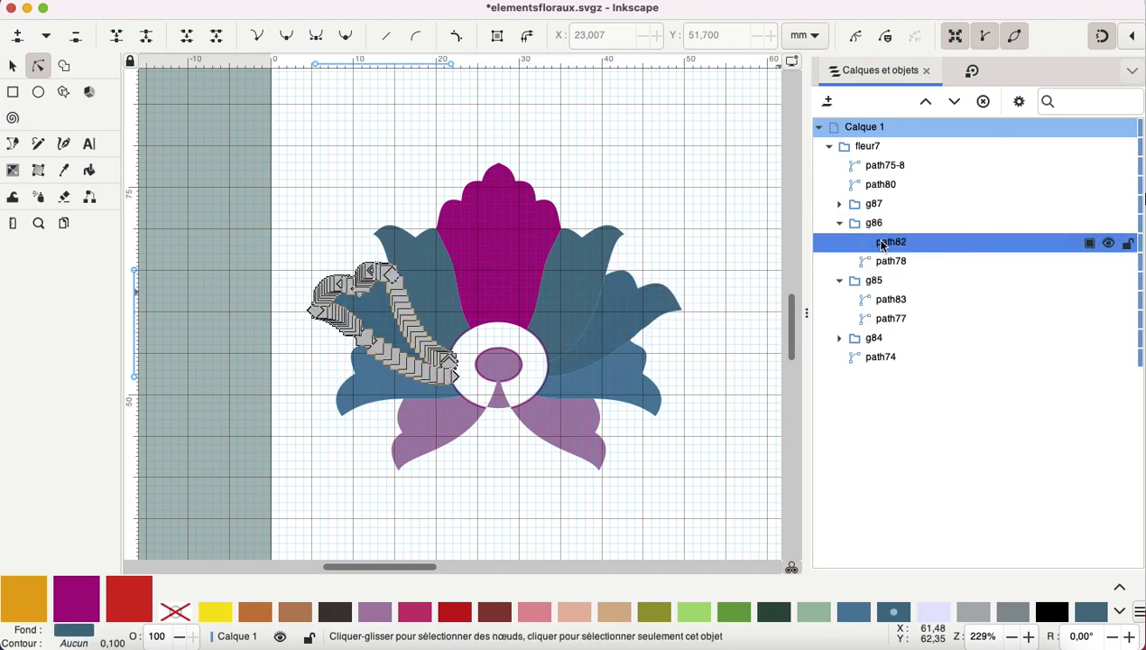
left_click(840, 204)
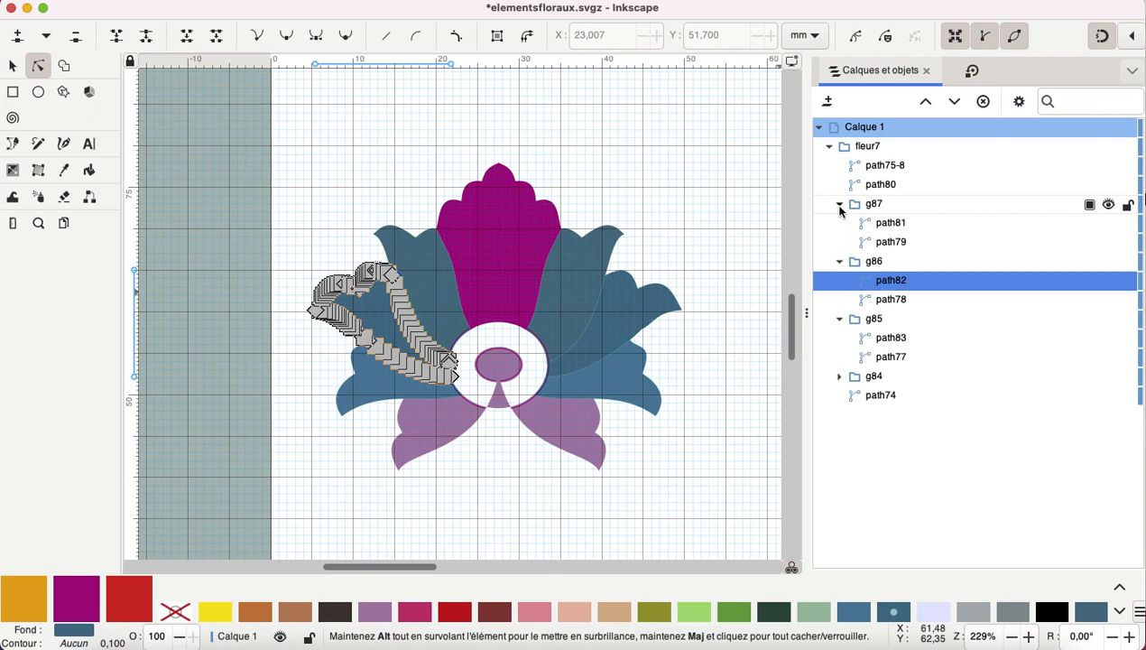
left_click(896, 243)
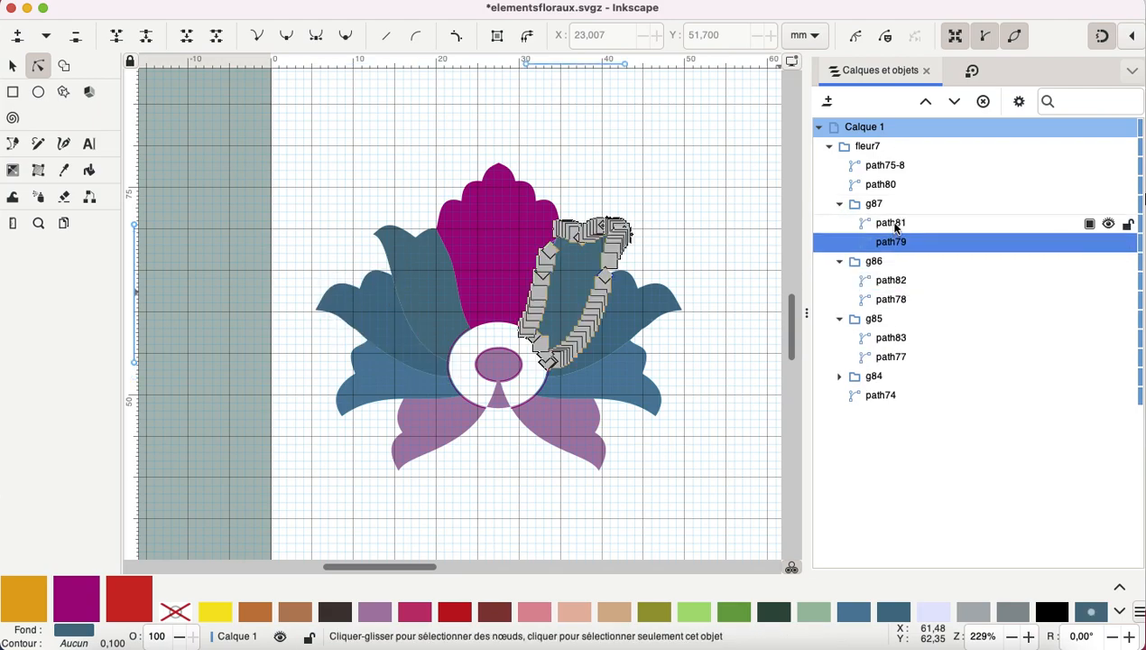
left_click(891, 223)
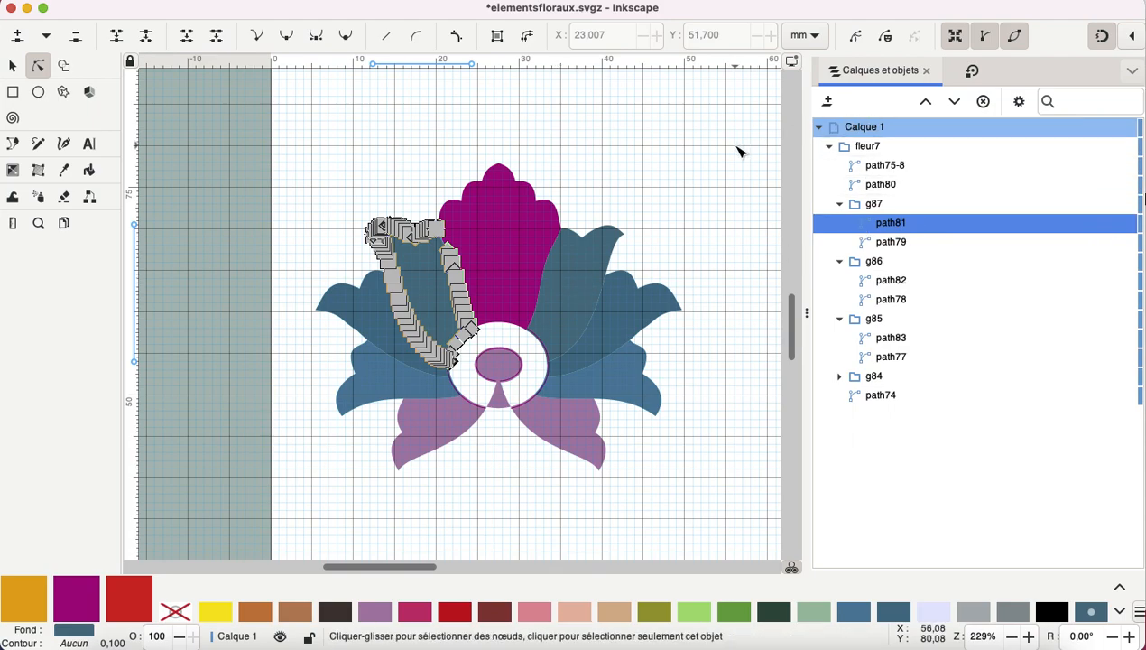
left_click(879, 185)
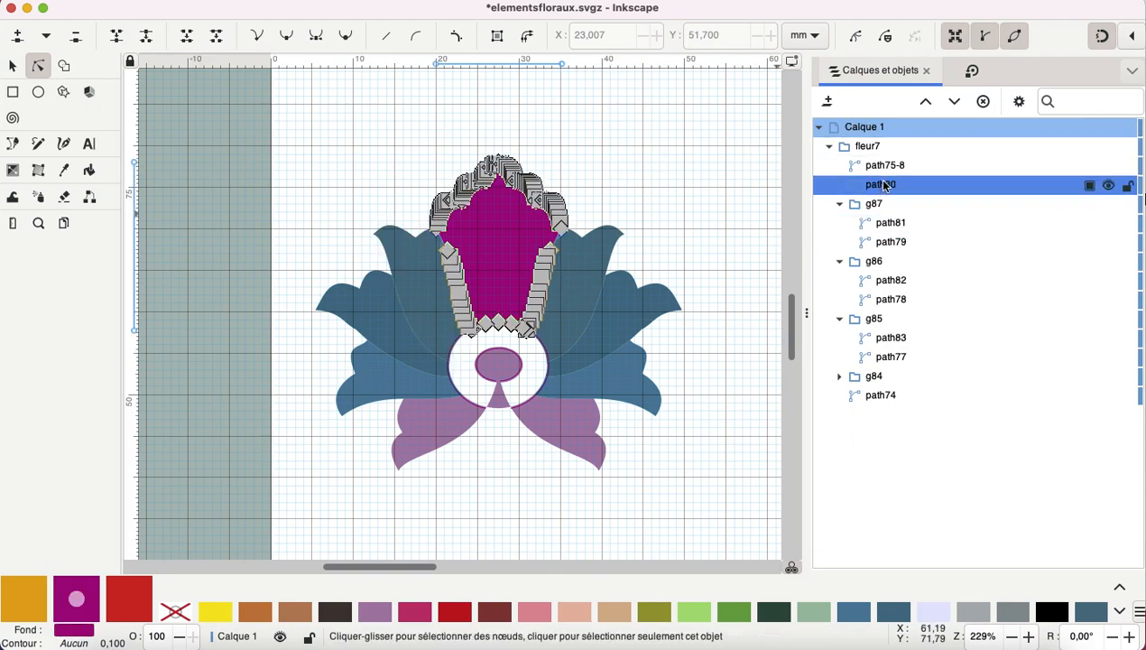
- Inspect the nodes of the centre outline path75-8 up close
left_click(889, 166)
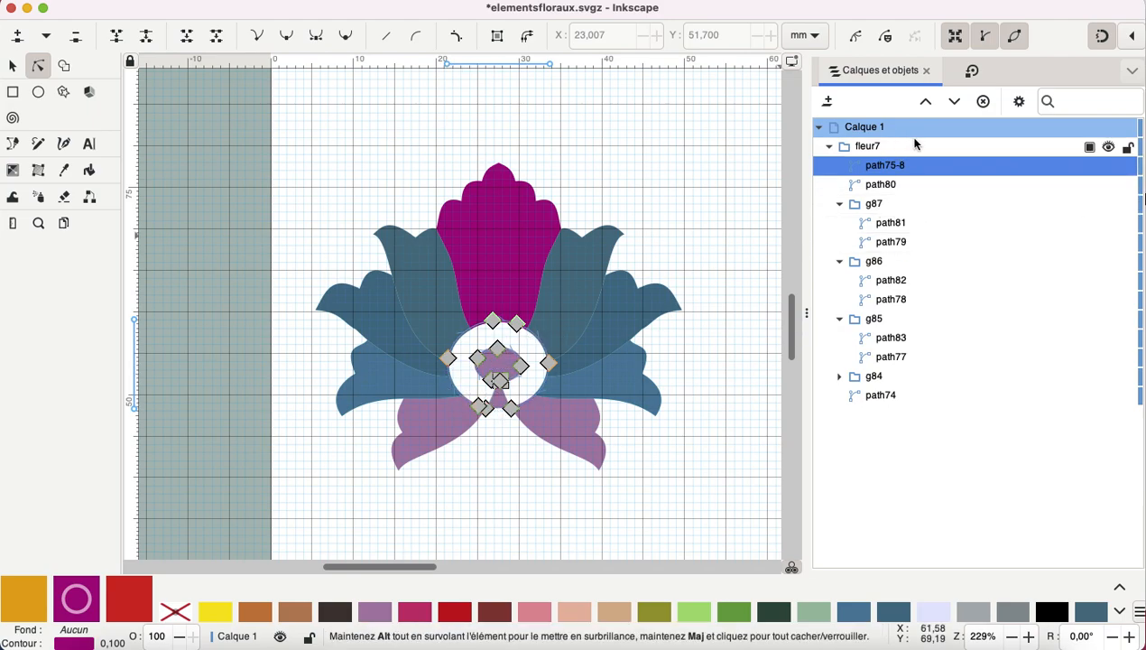
left_click(13, 72)
left_click(38, 68)
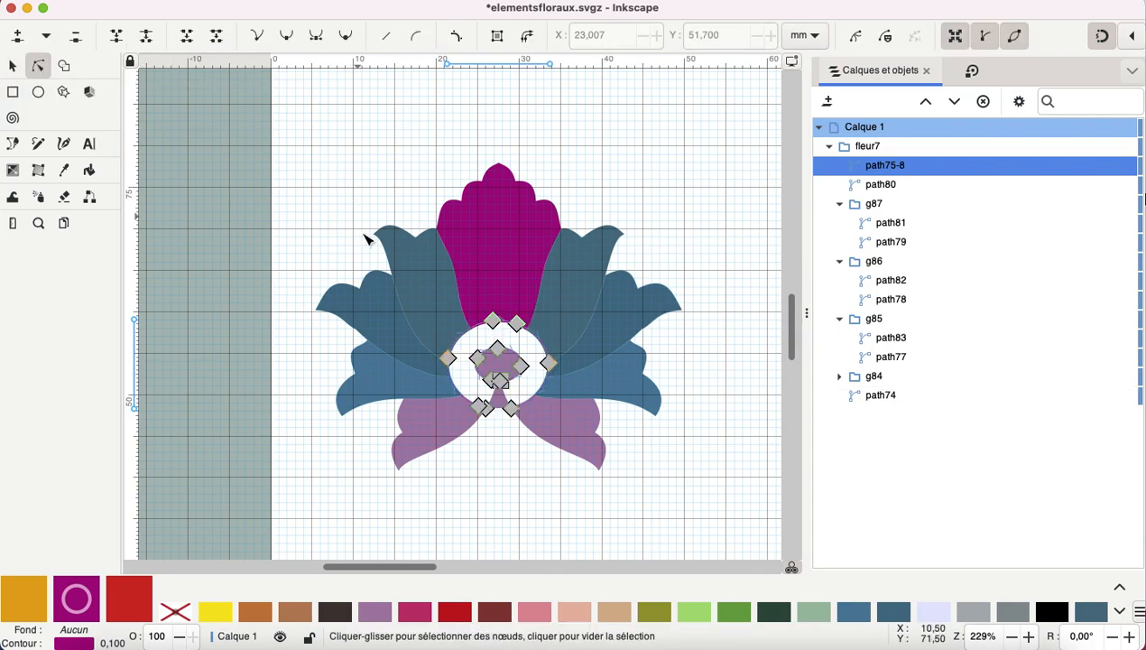
scroll(611, 361, "up", 3)
scroll(612, 361, "down", 2)
scroll(612, 361, "left", 3)
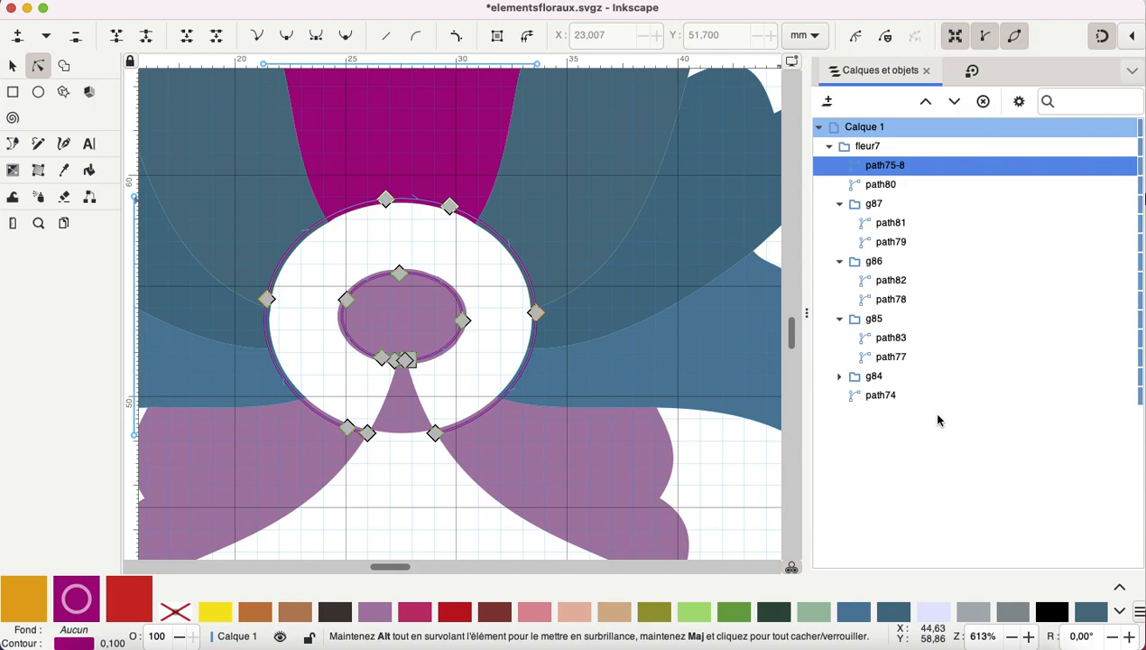
scroll(532, 347, "down", 2)
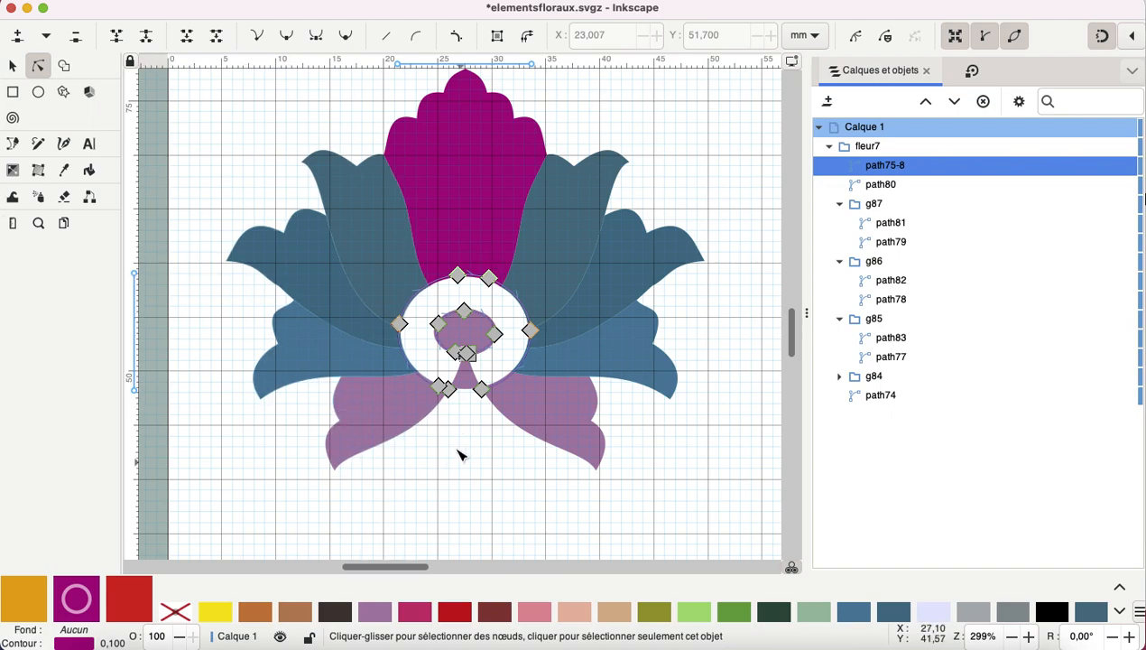
- Preview the guided fill of the two lower purple petals in the embroidery parameters and apply the settings
left_click(409, 427)
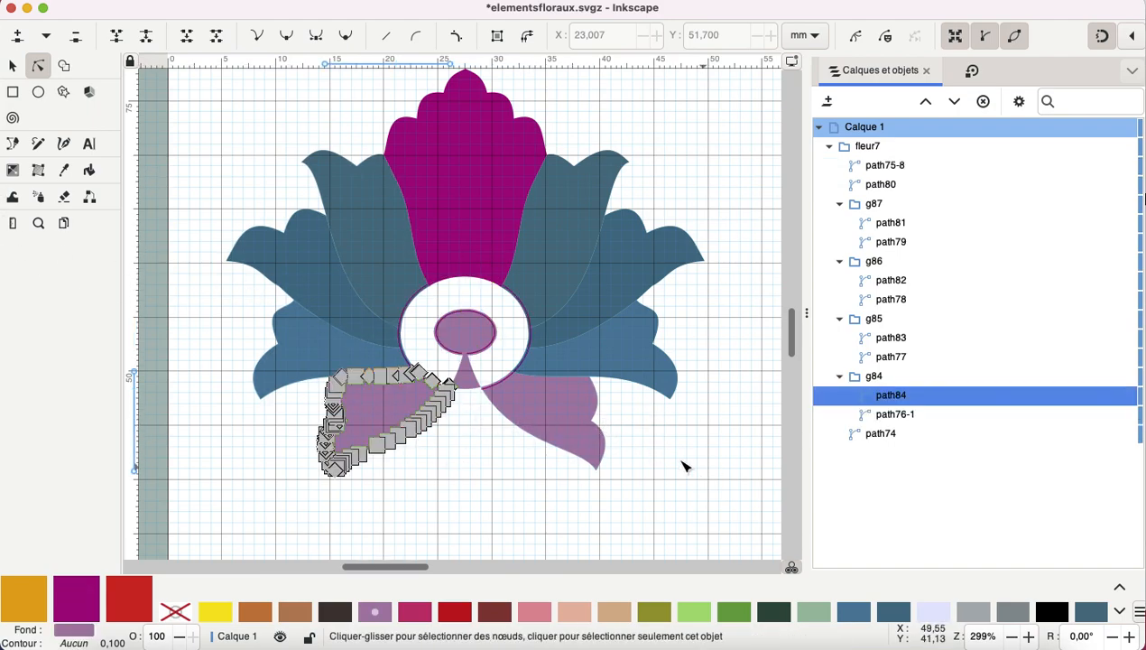
left_click(573, 431, "shift")
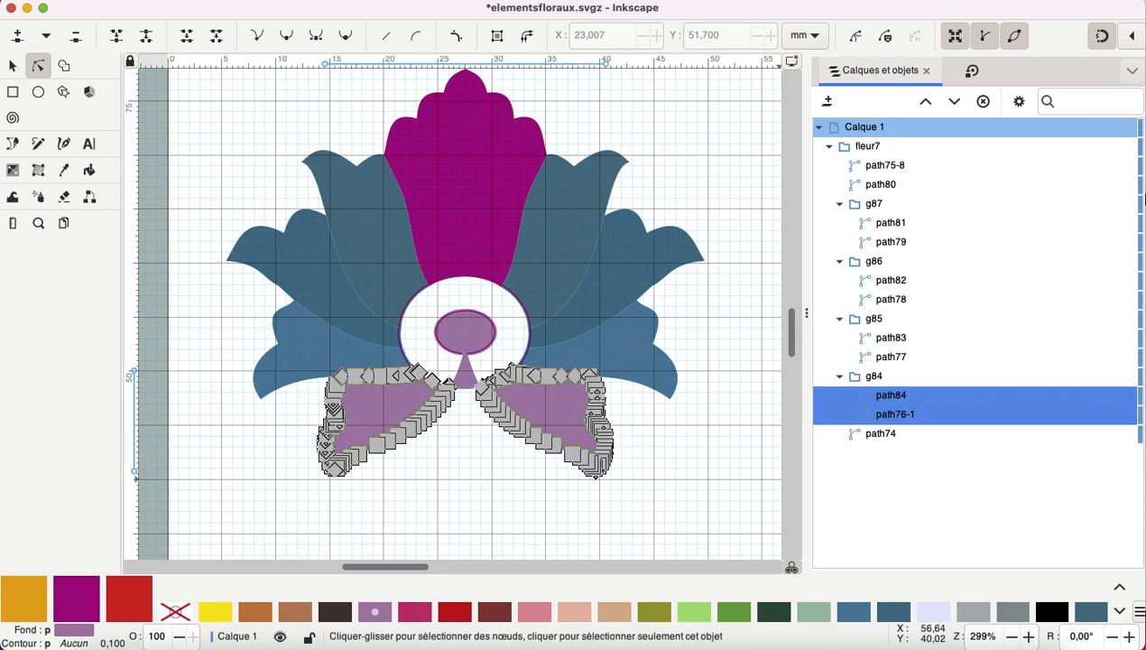
key("shift")
key("shift+p")
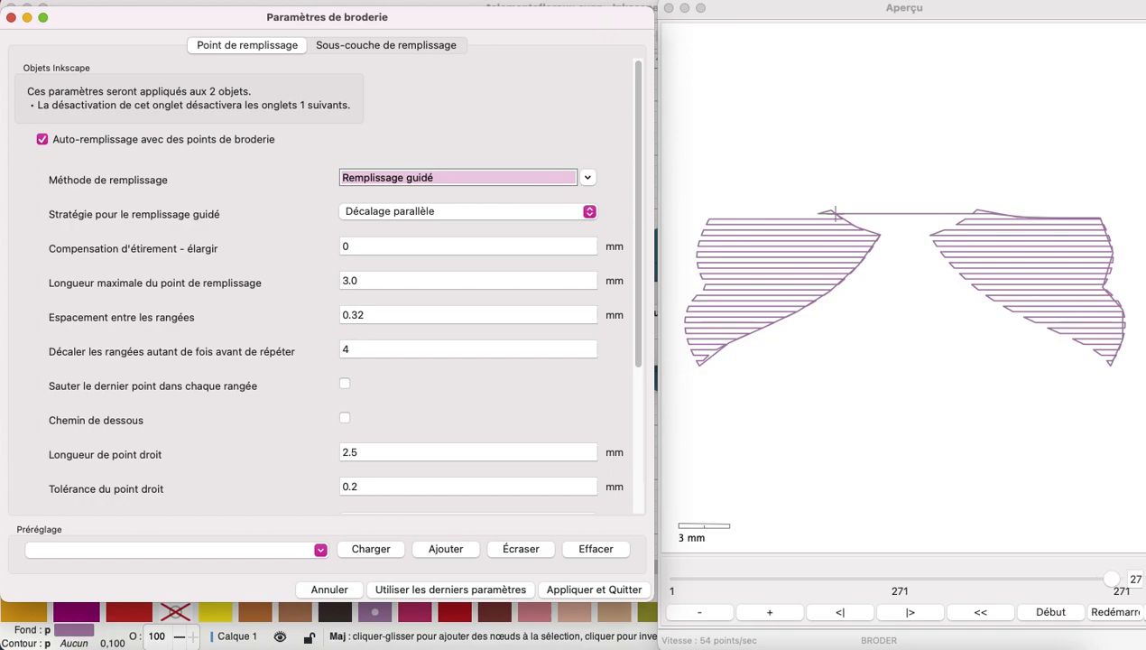
left_click(576, 589)
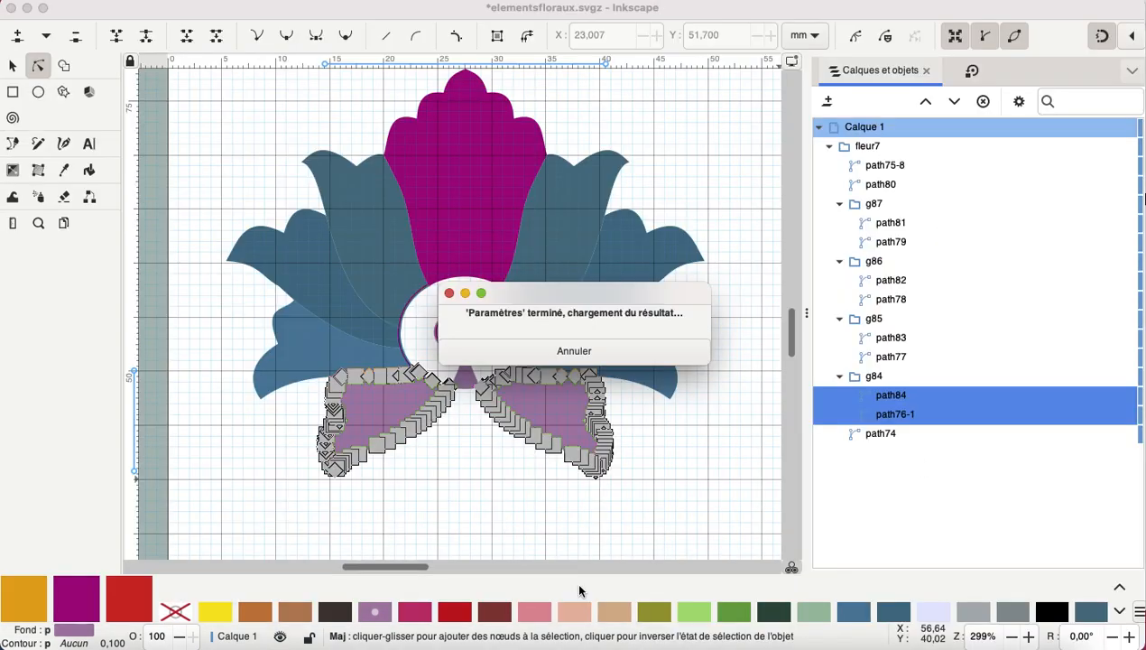
- Rotate the whole fleur7 group 45° counter-clockwise
left_click(861, 145)
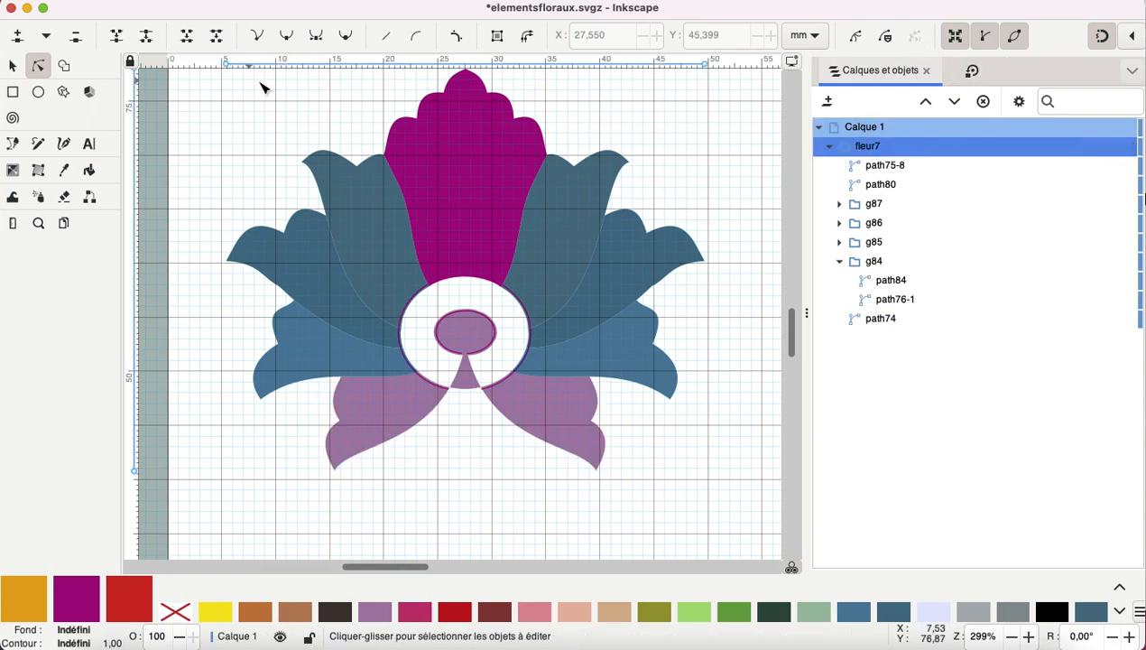
left_click(14, 65)
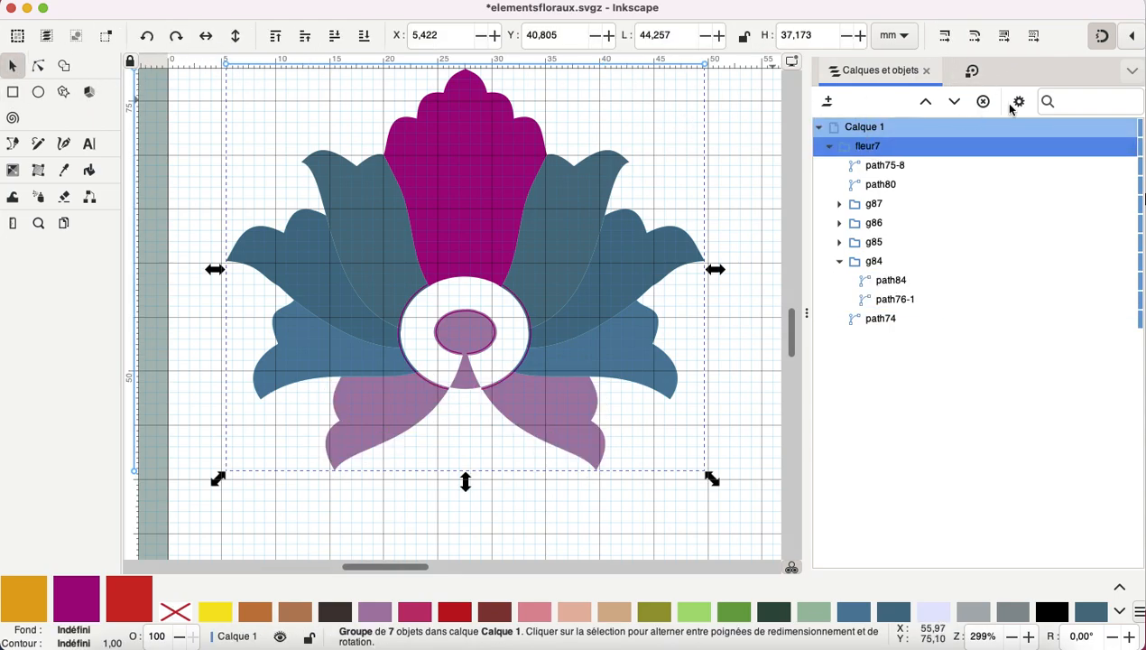
left_click(973, 72)
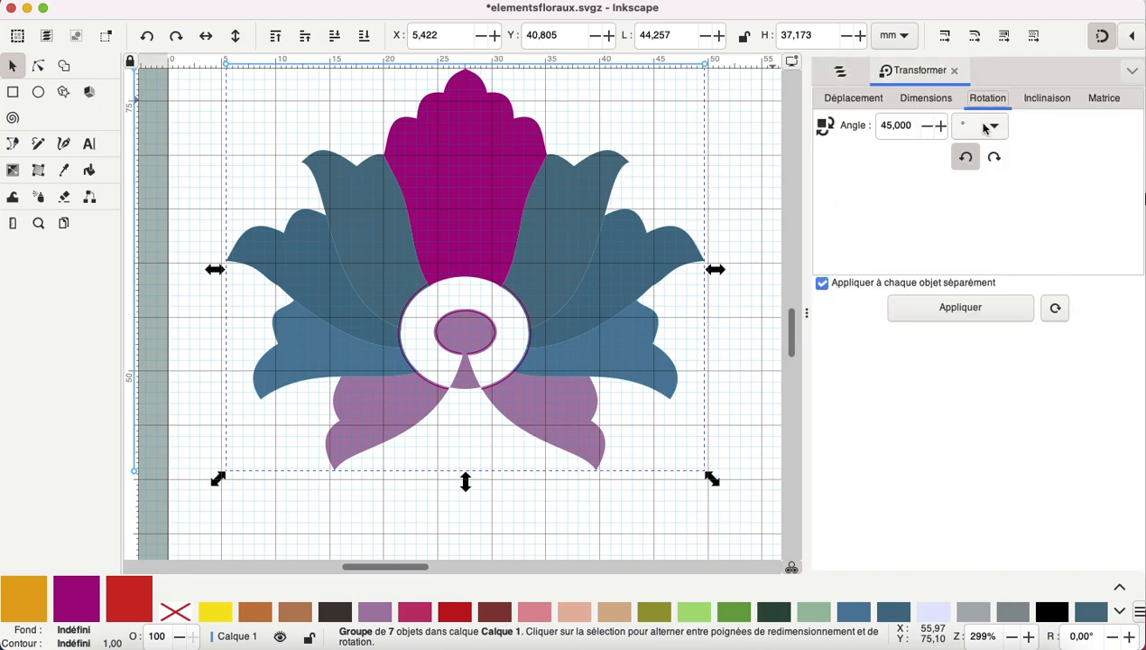
left_click(960, 308)
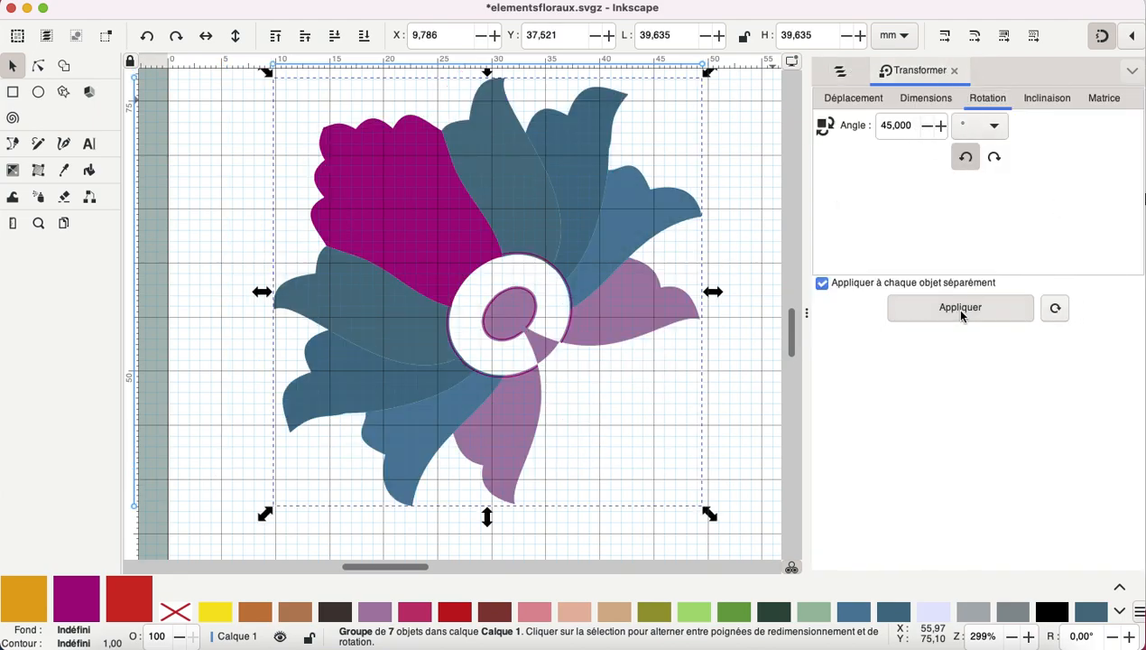
- Preview the guided fill of the two purple petals on the rotated flower and apply the embroidery parameters
left_click(38, 66)
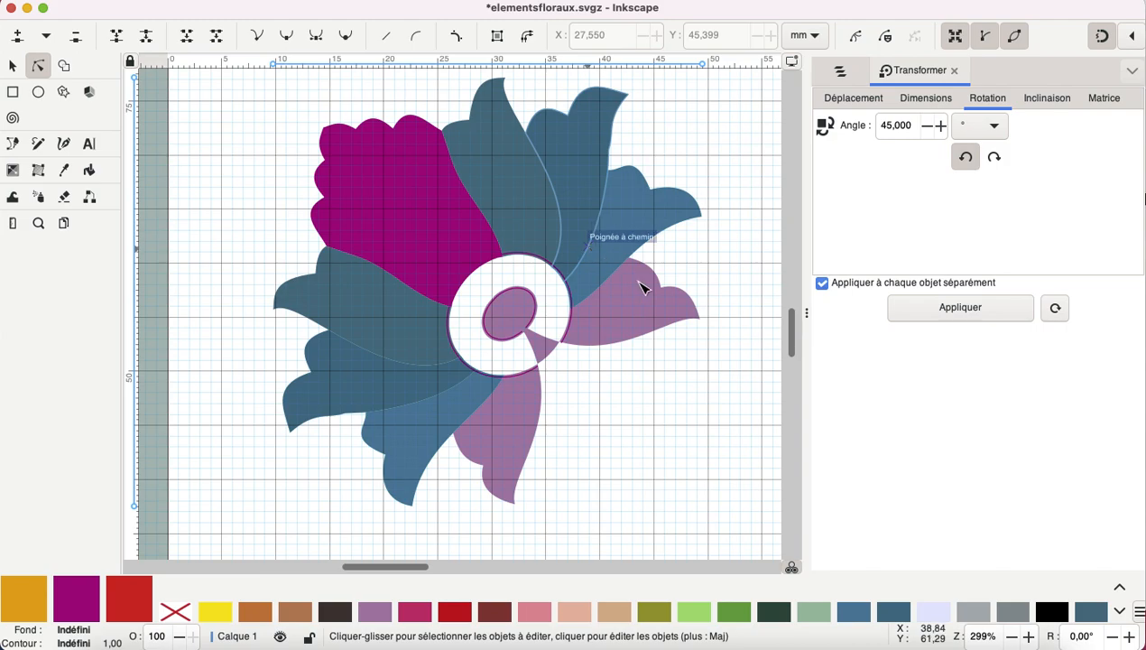
left_click(642, 332)
left_click(512, 447)
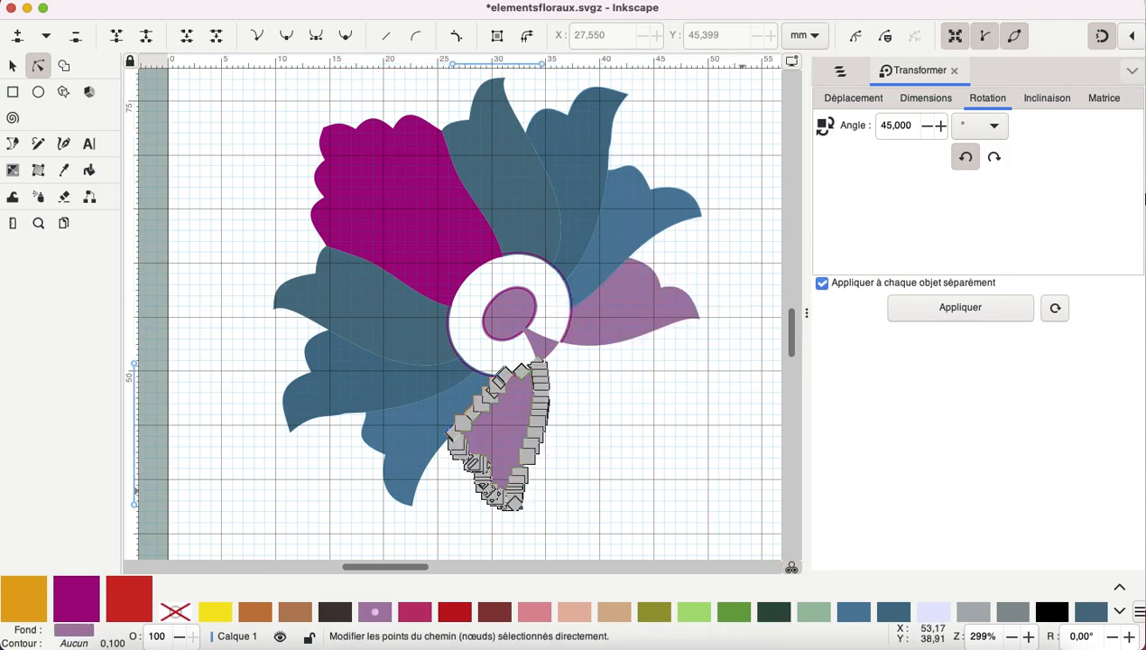
left_click(660, 333, "shift")
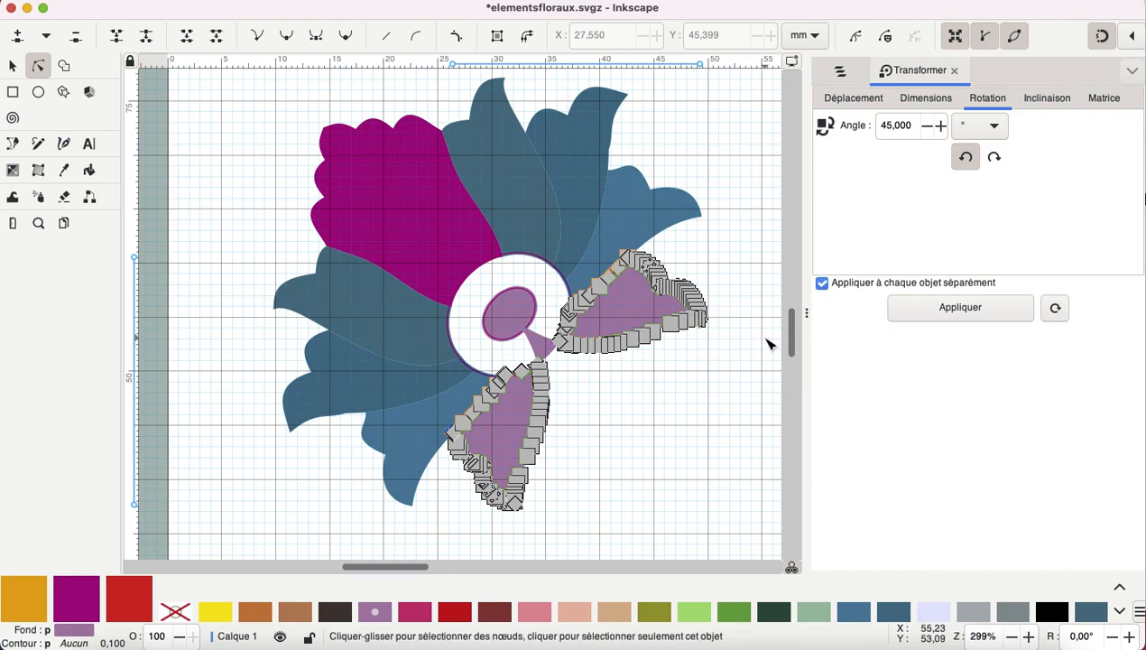
key("alt+q")
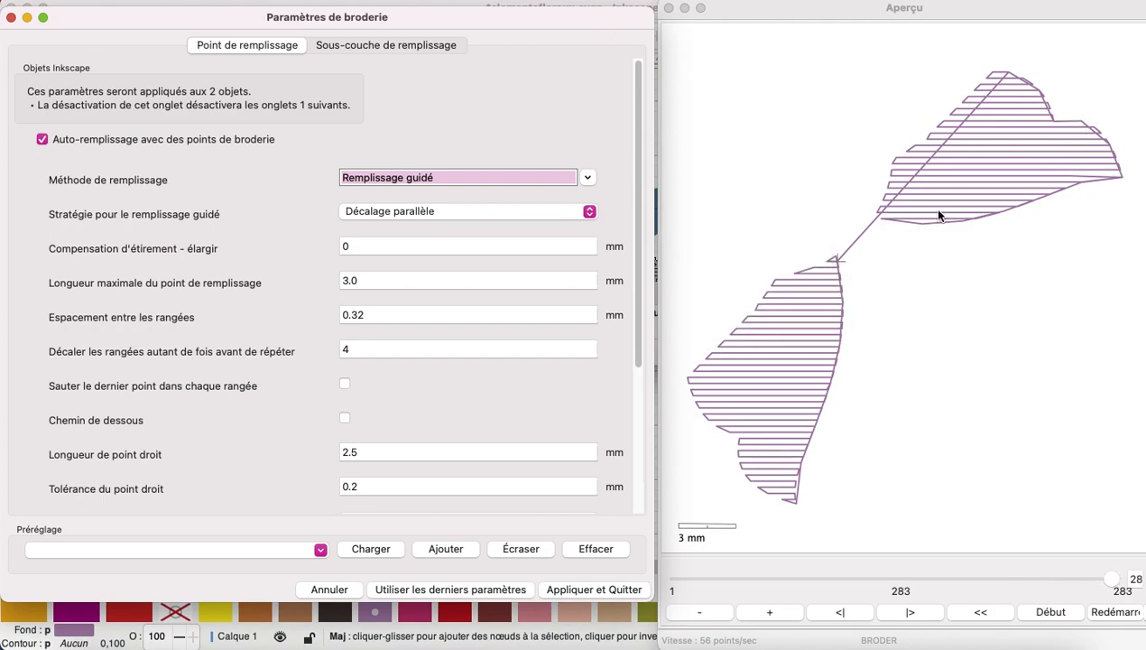
left_click(578, 588)
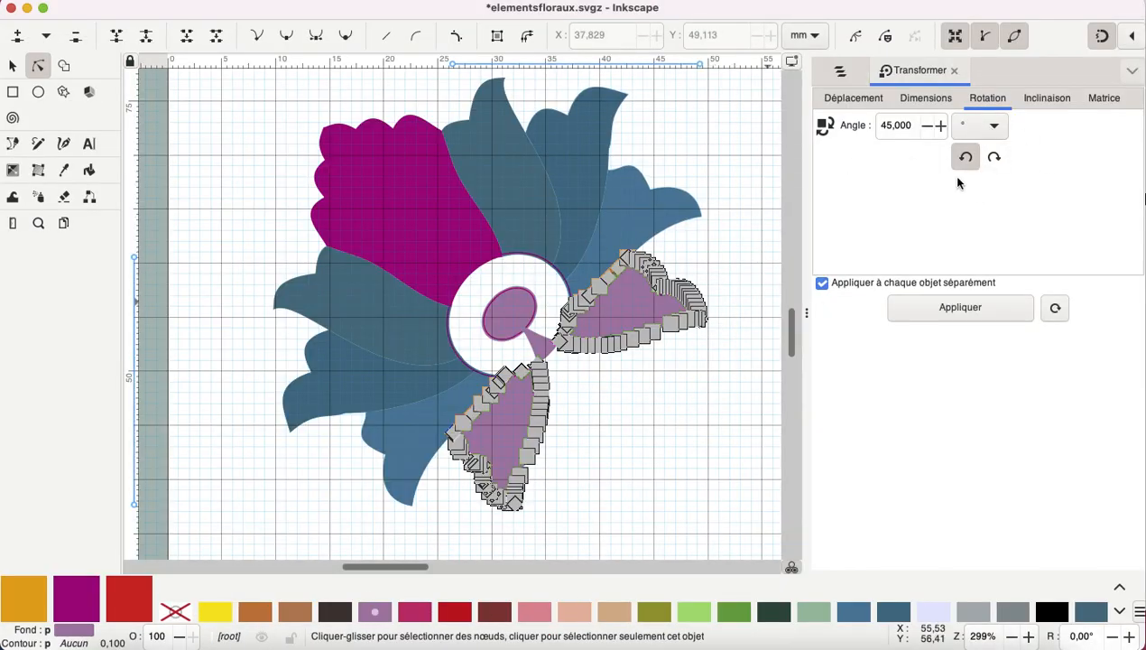
left_click(990, 160)
left_click(983, 316)
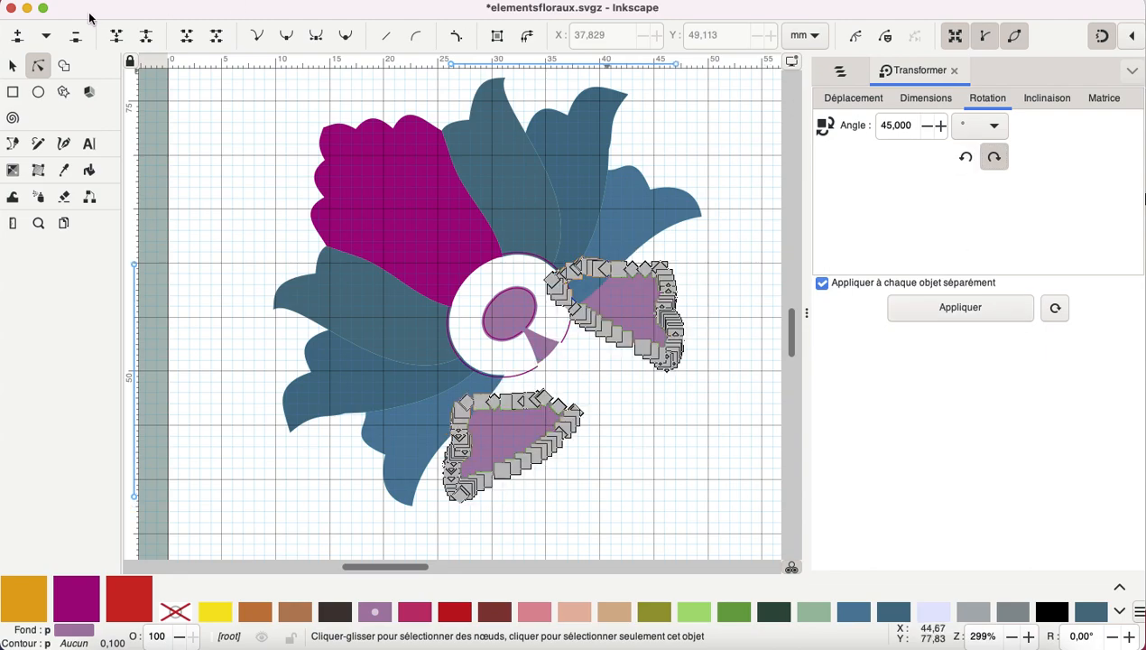
left_click(188, 0)
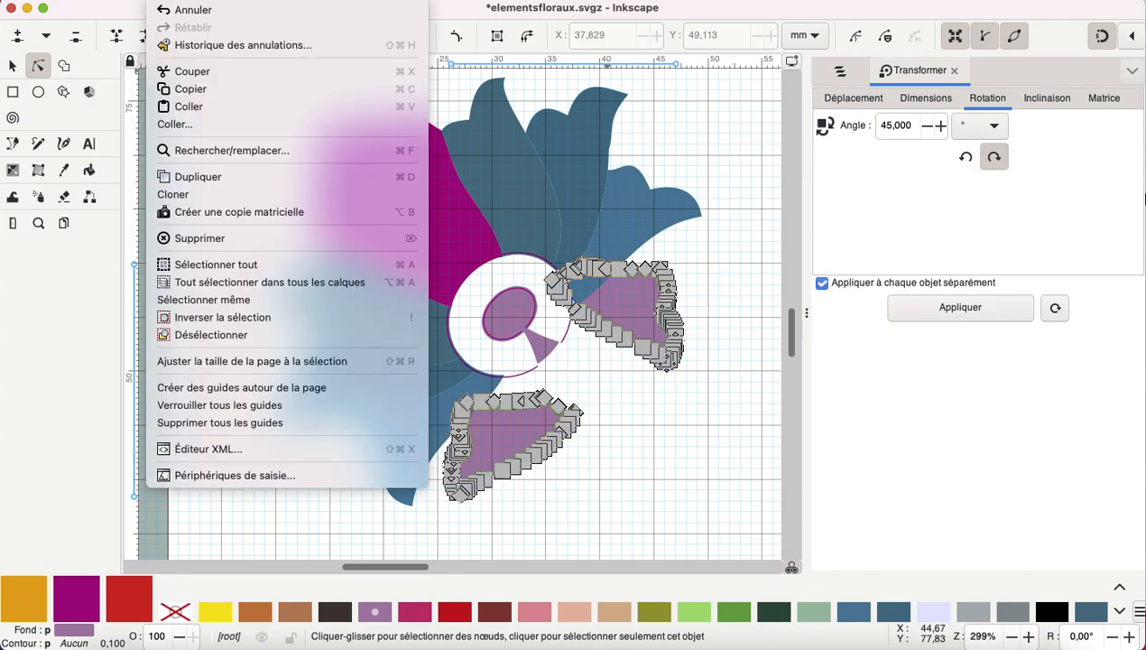
left_click(196, 11)
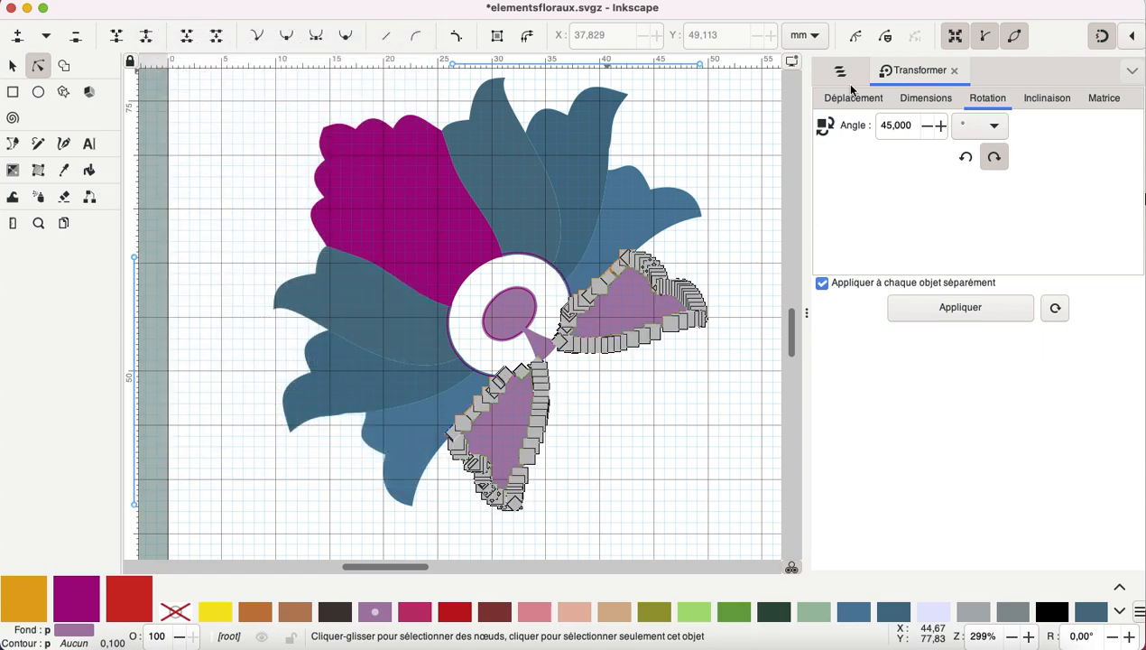
- Rotate the whole fleur7 group 45° clockwise
left_click(839, 72)
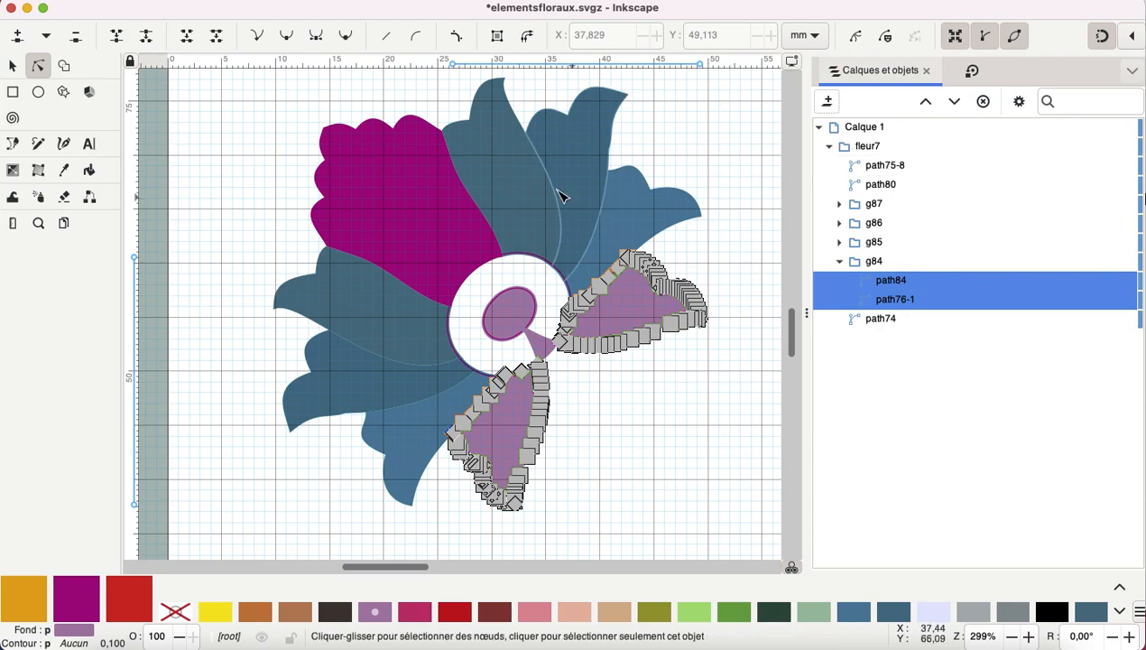
left_click(871, 151)
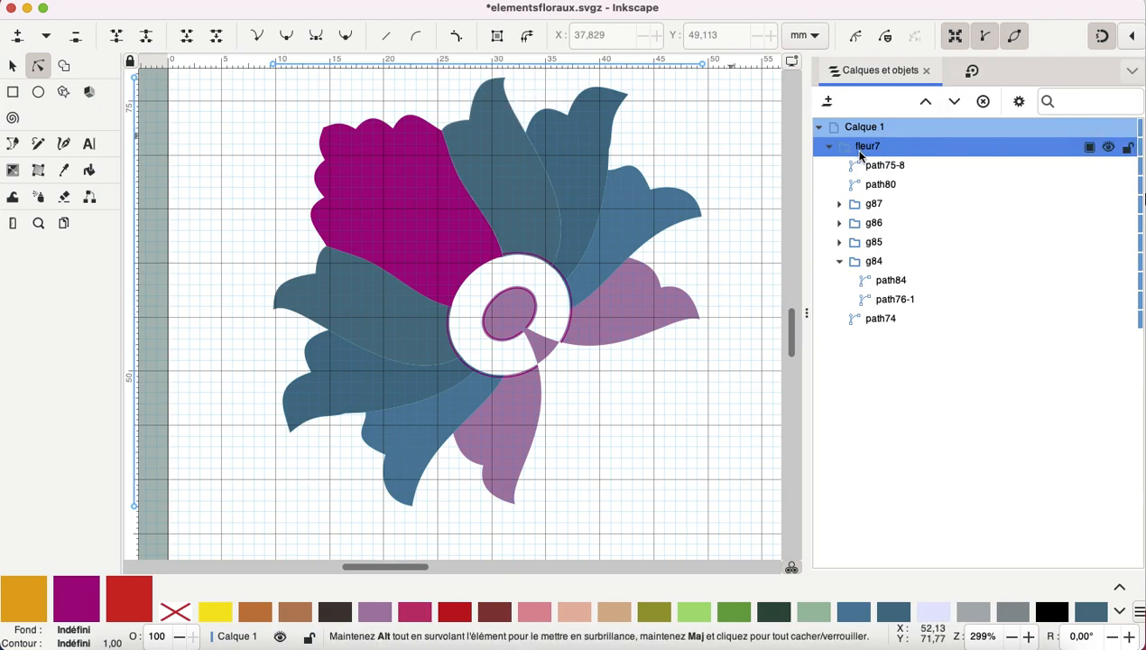
left_click(972, 71)
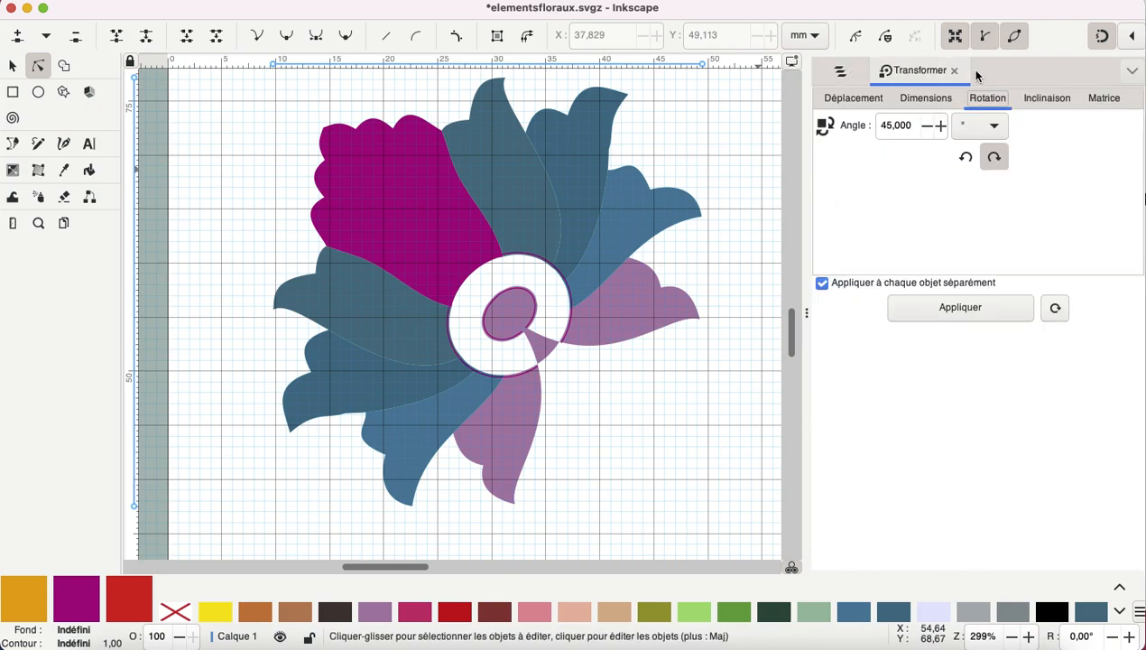
left_click(979, 311)
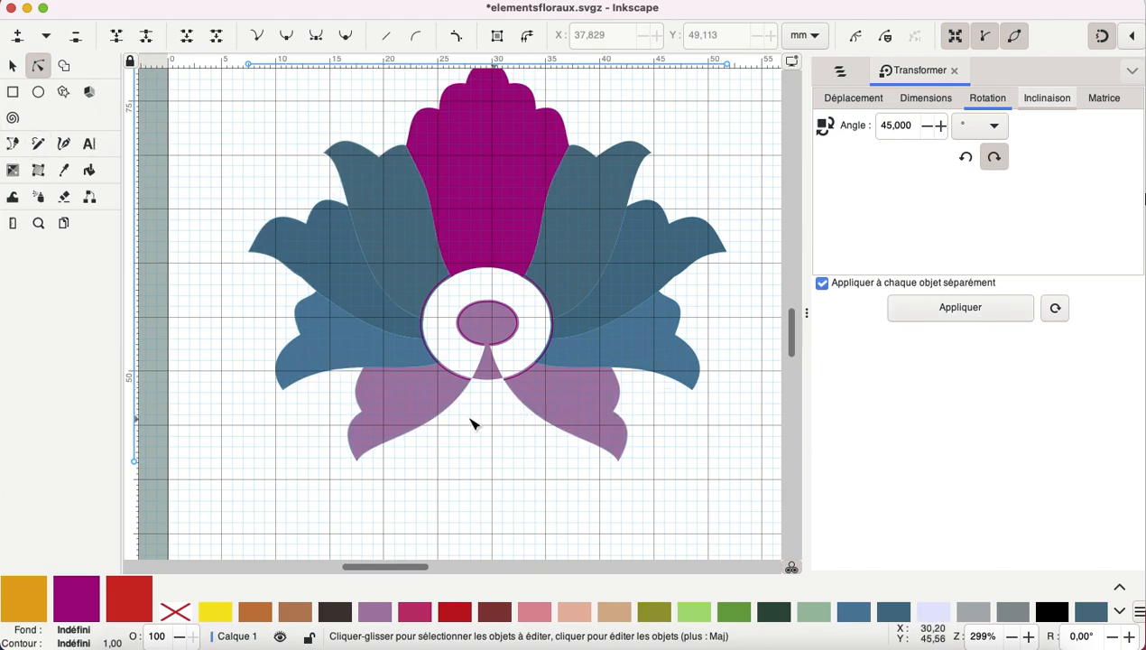
- Draw a freehand horizontal line about 30 mm long across the two lower purple petals and convert it to an Ink/Stitch guide line
left_click(37, 147)
mouse_move(322, 397)
left_mouse_down()
mouse_move(377, 383)
mouse_move(643, 395)
left_mouse_up()
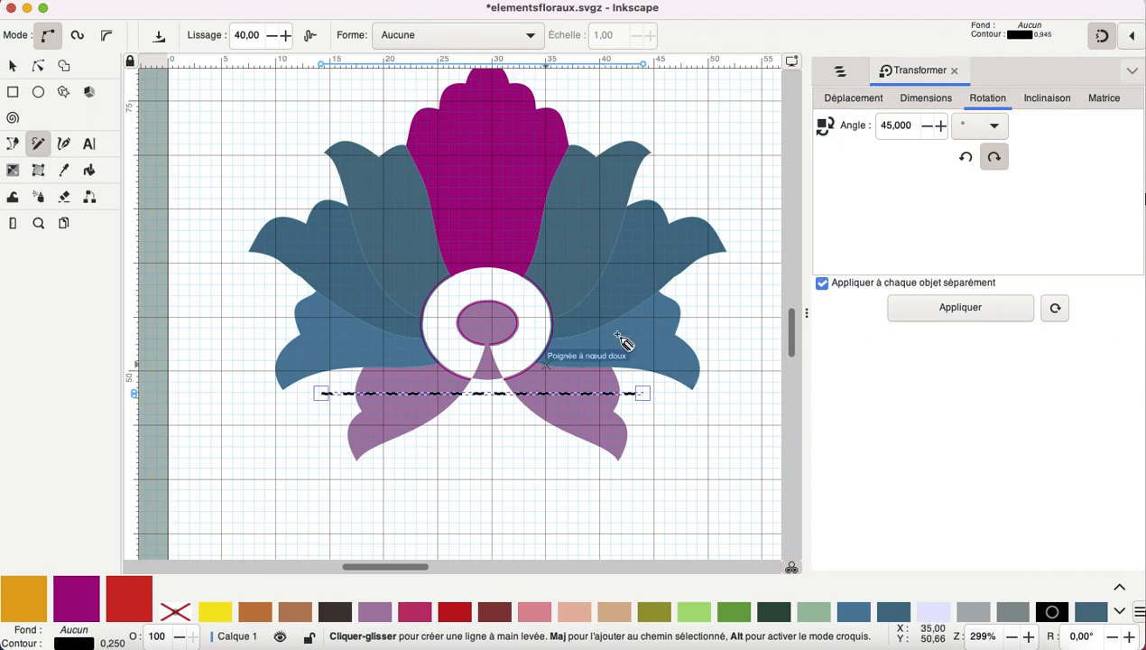
left_click(840, 70)
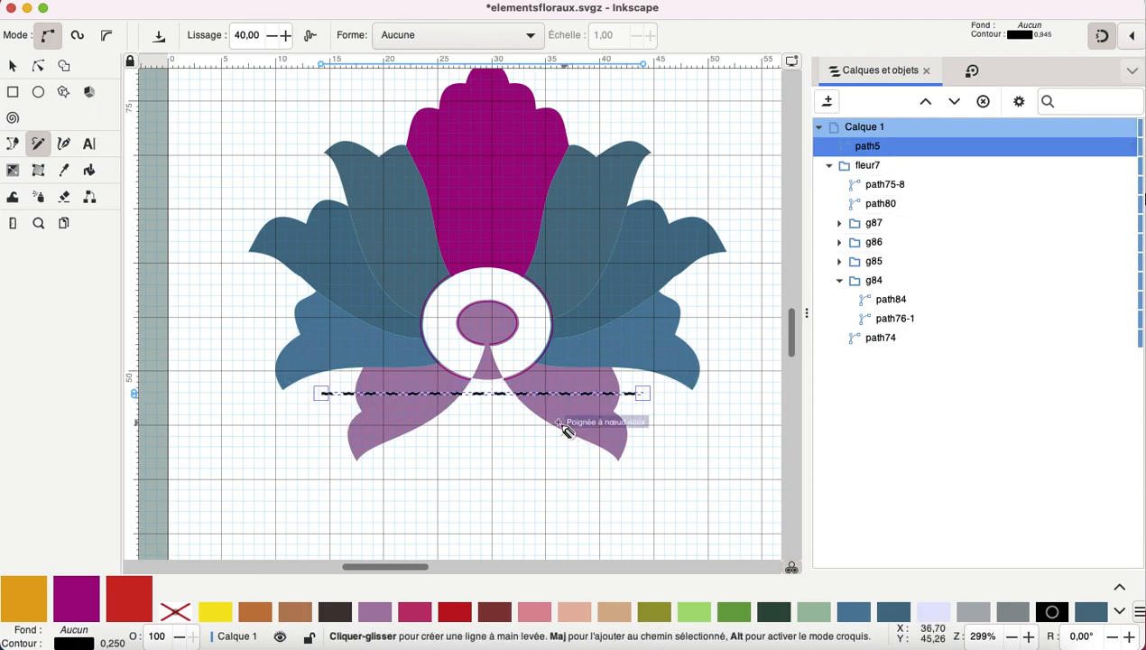
left_click(533, 1)
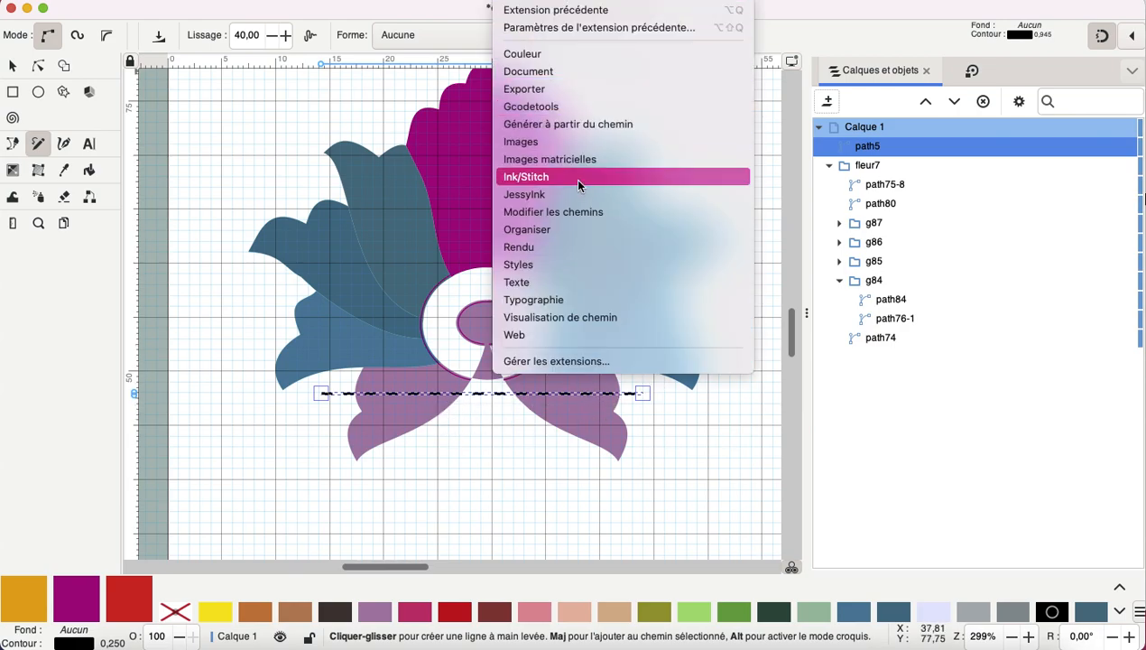
mouse_move(578, 185)
mouse_move(780, 212)
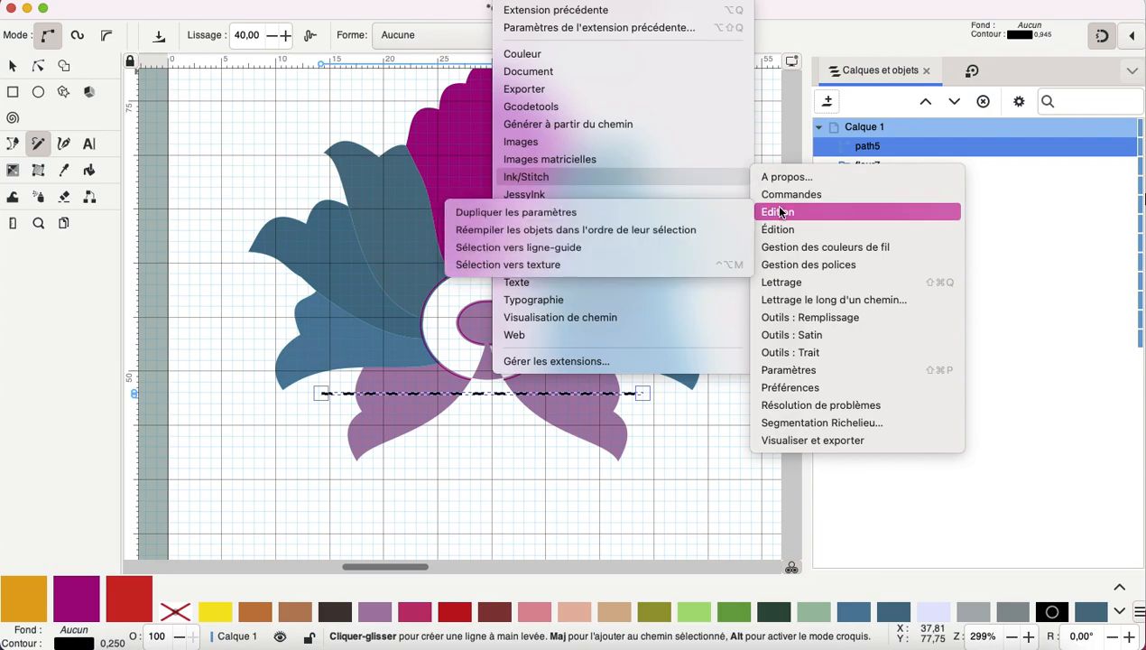
left_click(566, 246)
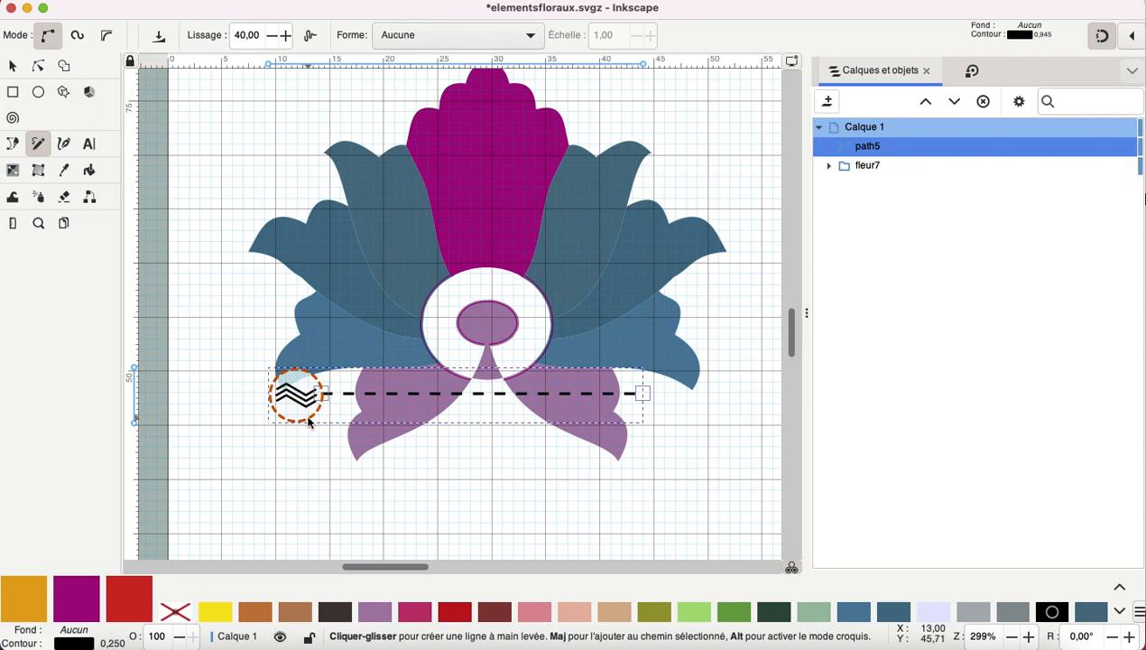
- Move the guide line path5 into the g84 group, above the two purple petals
left_click(829, 168)
left_click(839, 282)
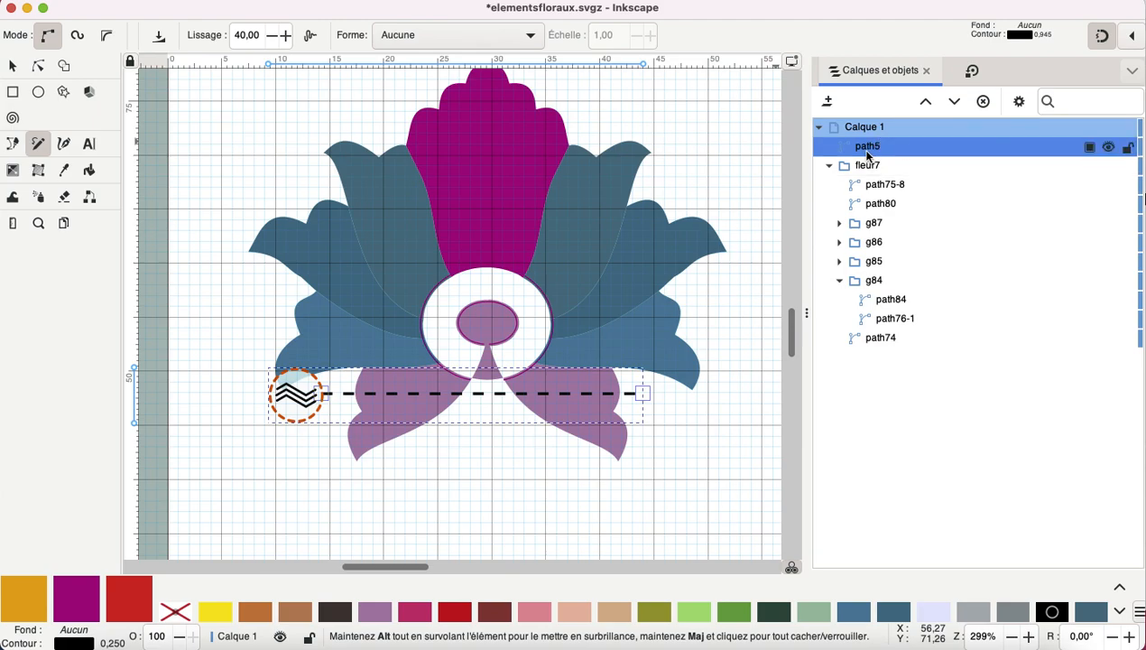
left_click_drag(869, 157, 956, 299)
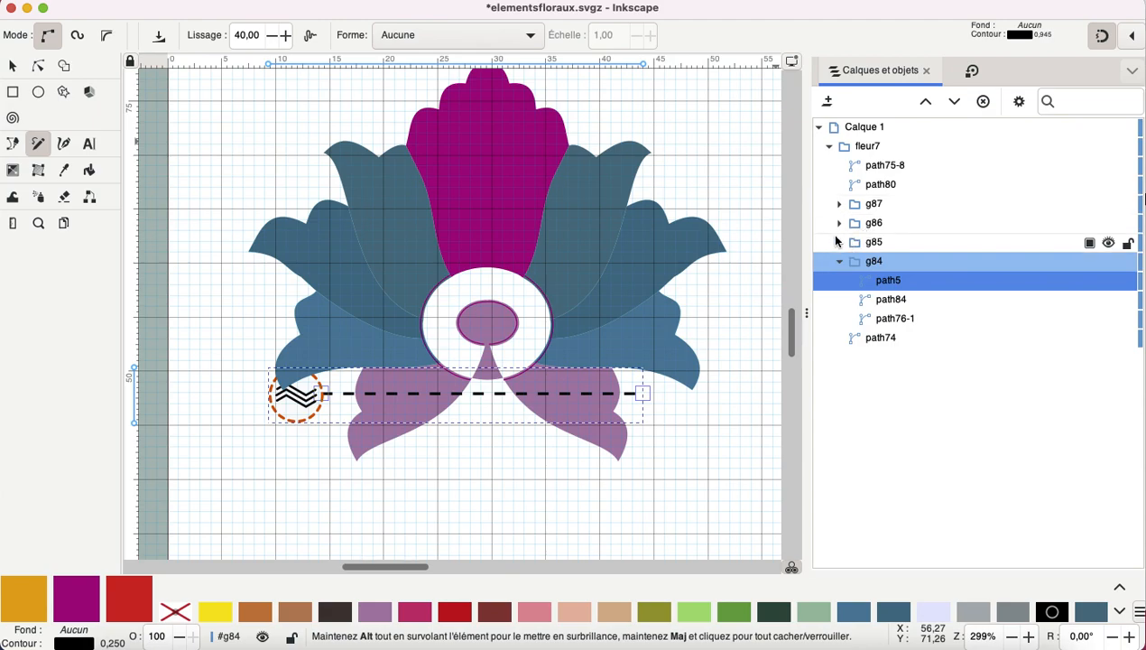
- Rotate the whole fleur7 group, including the guide line, 45° clockwise
left_click(885, 264)
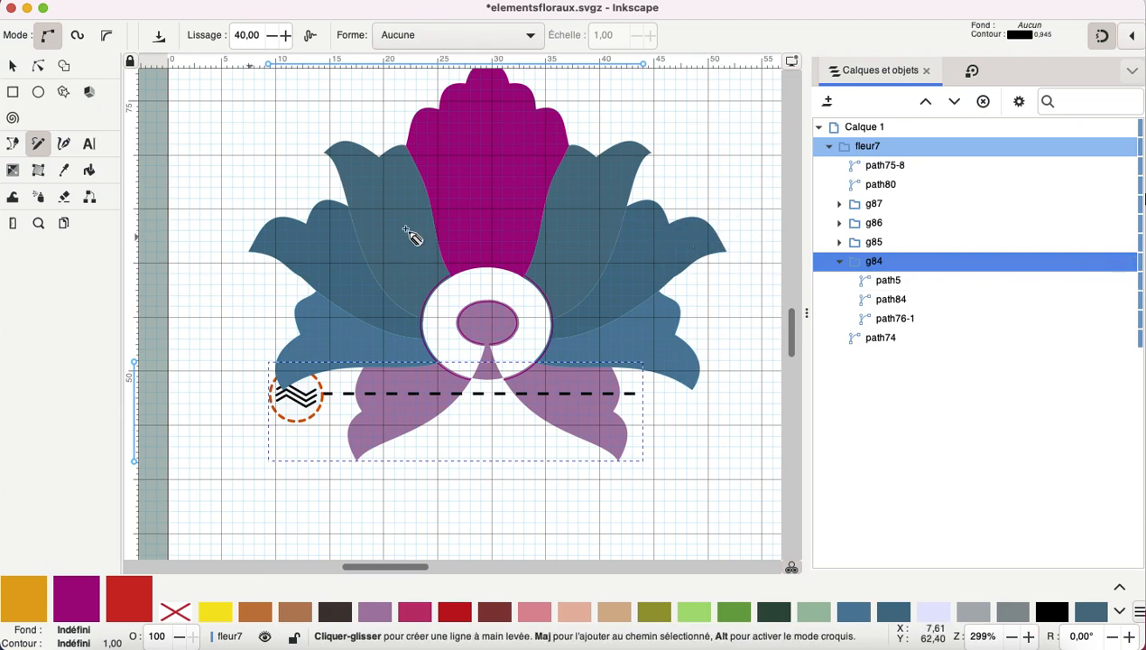
left_click(859, 148)
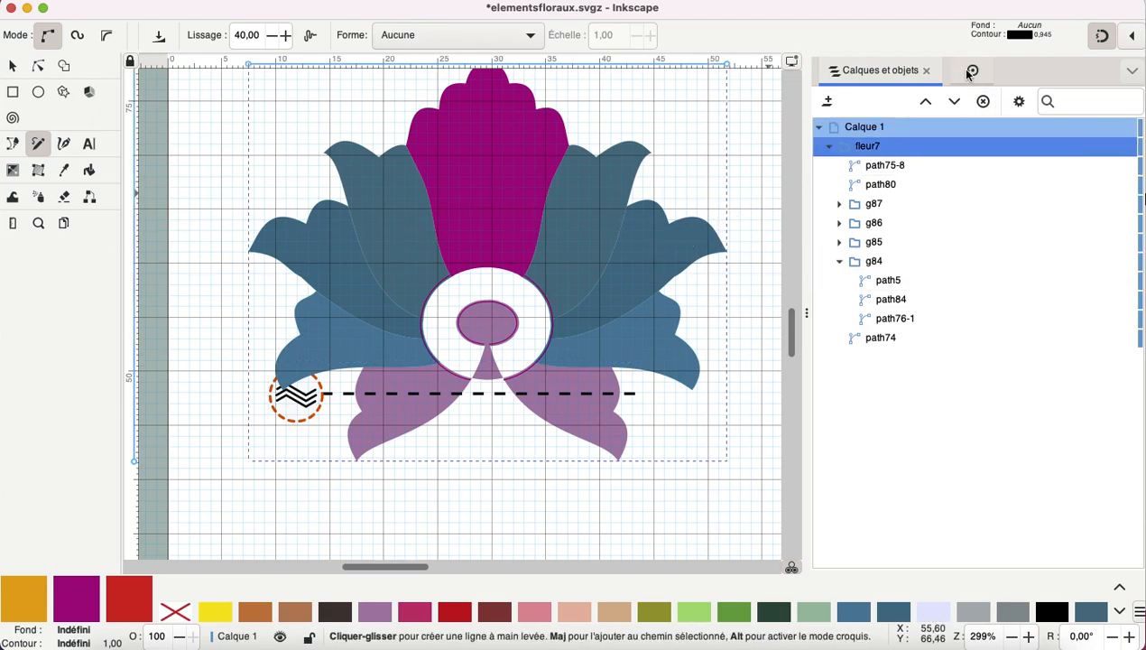
left_click(971, 71)
left_click(929, 307)
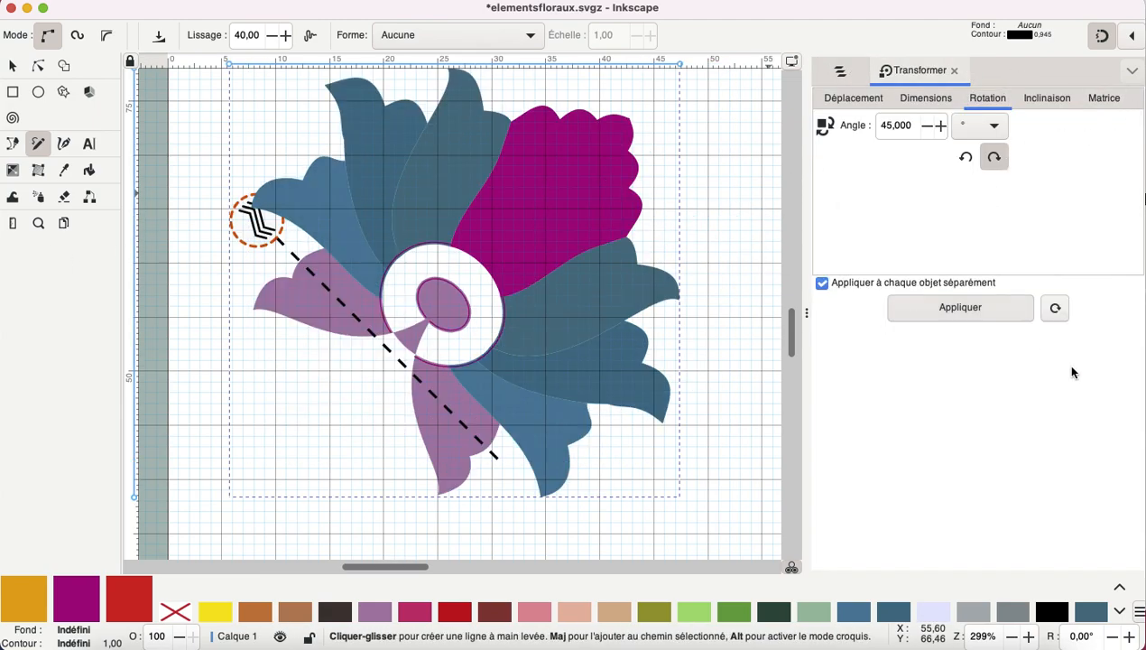
- Preview the g84 petals' guided fill on the rotated flower in an enlarged view with needle points shown, and apply the embroidery parameters
left_click(840, 72)
left_click(903, 261)
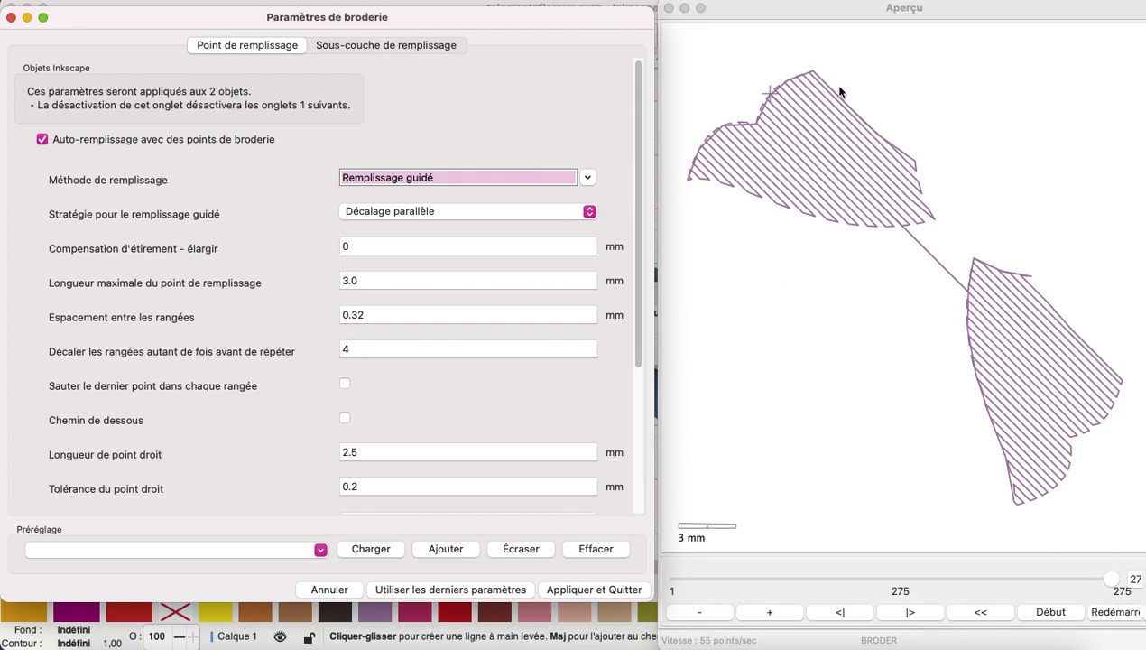
left_click_drag(874, 14, 750, 14)
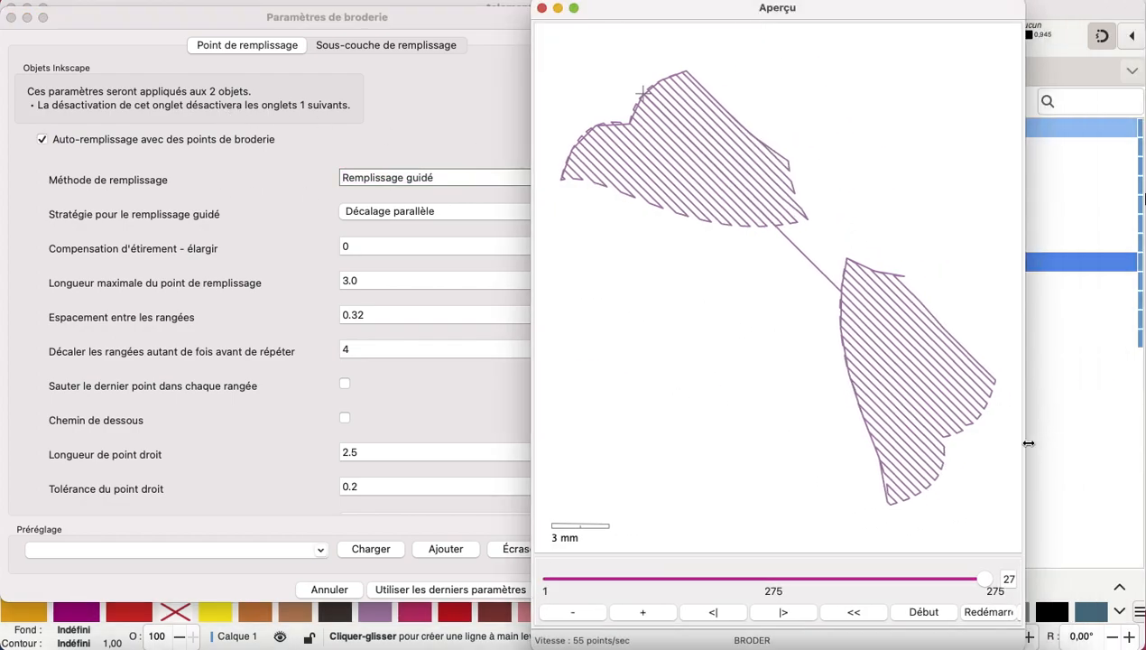
left_click_drag(1025, 444, 1084, 432)
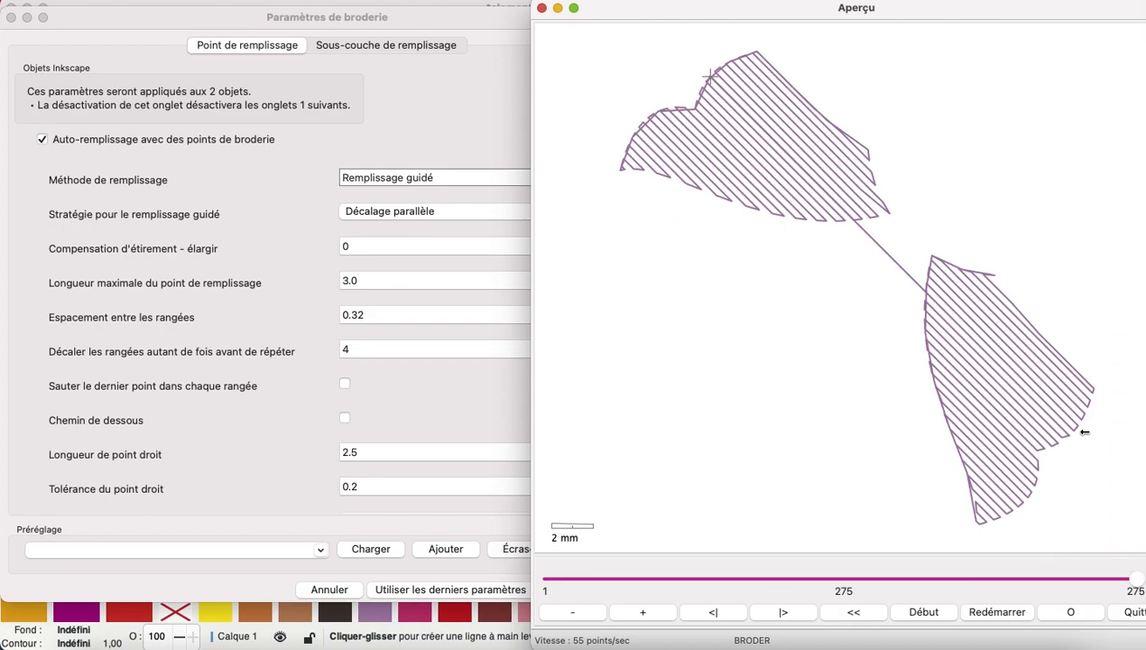
left_click(1073, 612)
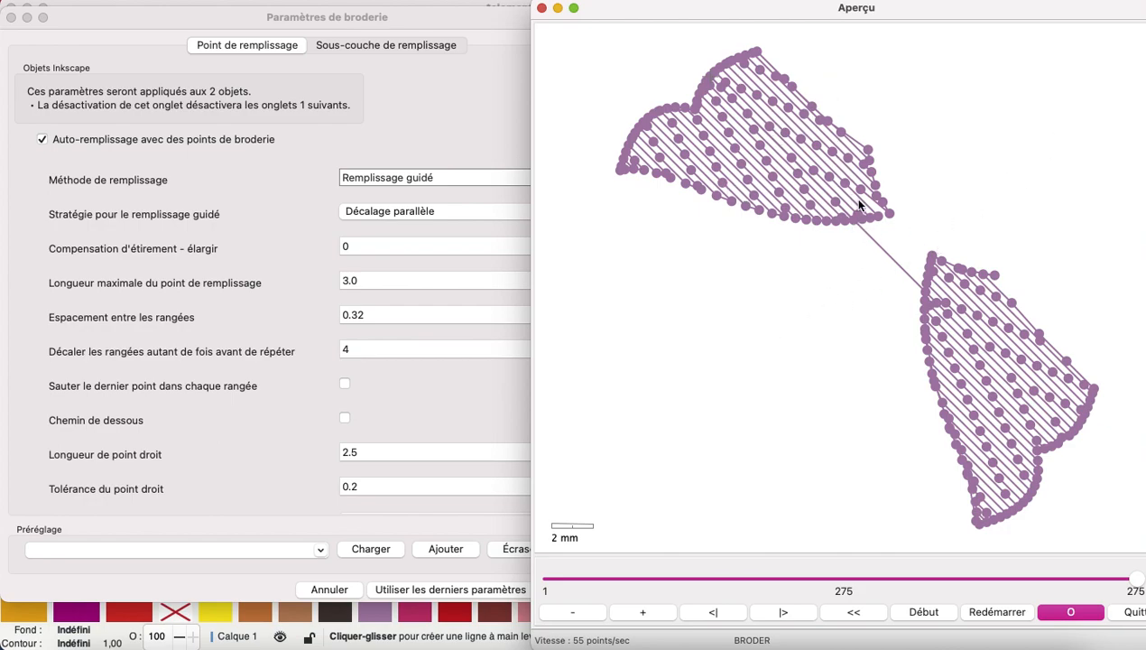
left_click(378, 402)
left_click(610, 586)
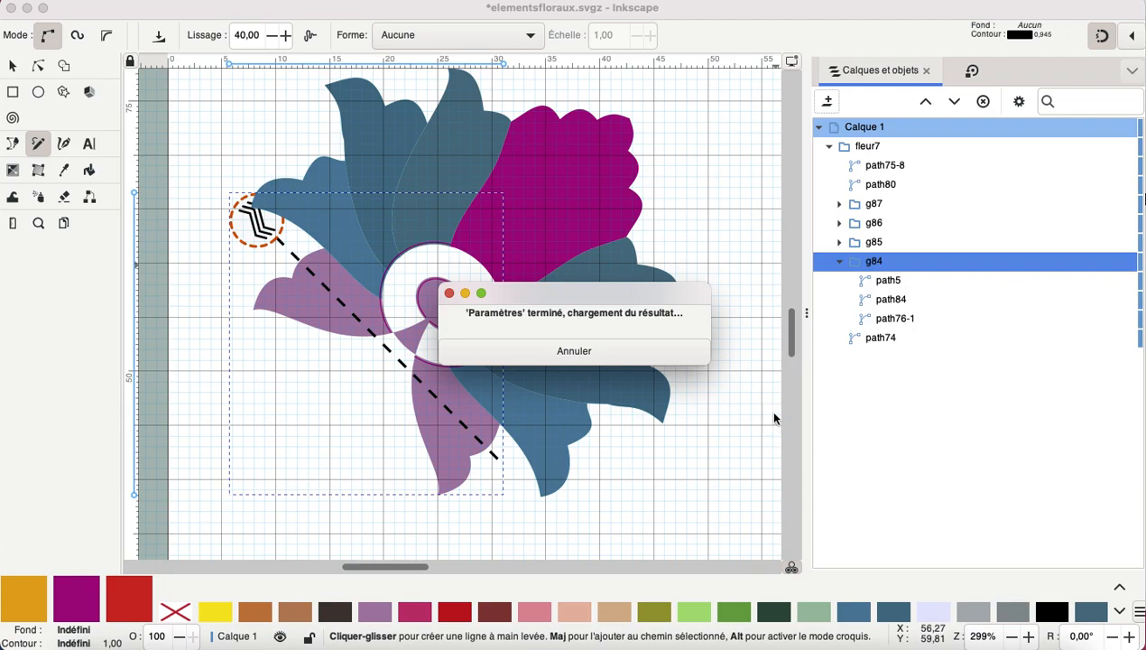
- Set the left purple petal's row stagger count before repeating to -4 and apply its embroidery parameters
left_click(287, 313)
left_click(38, 66)
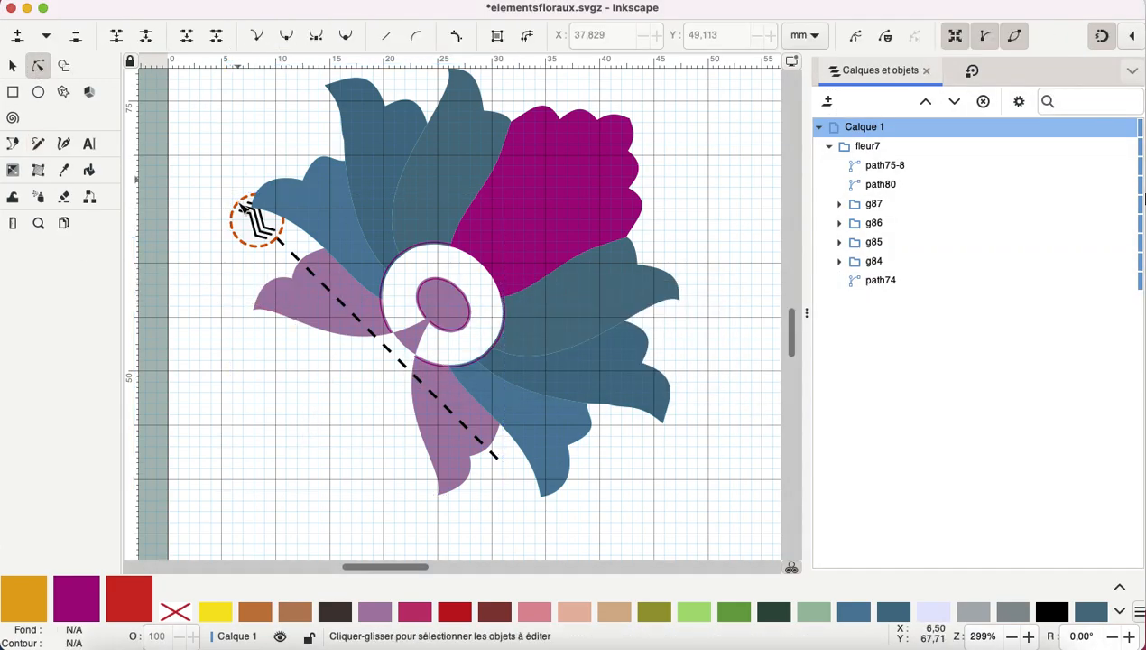
left_click(295, 313)
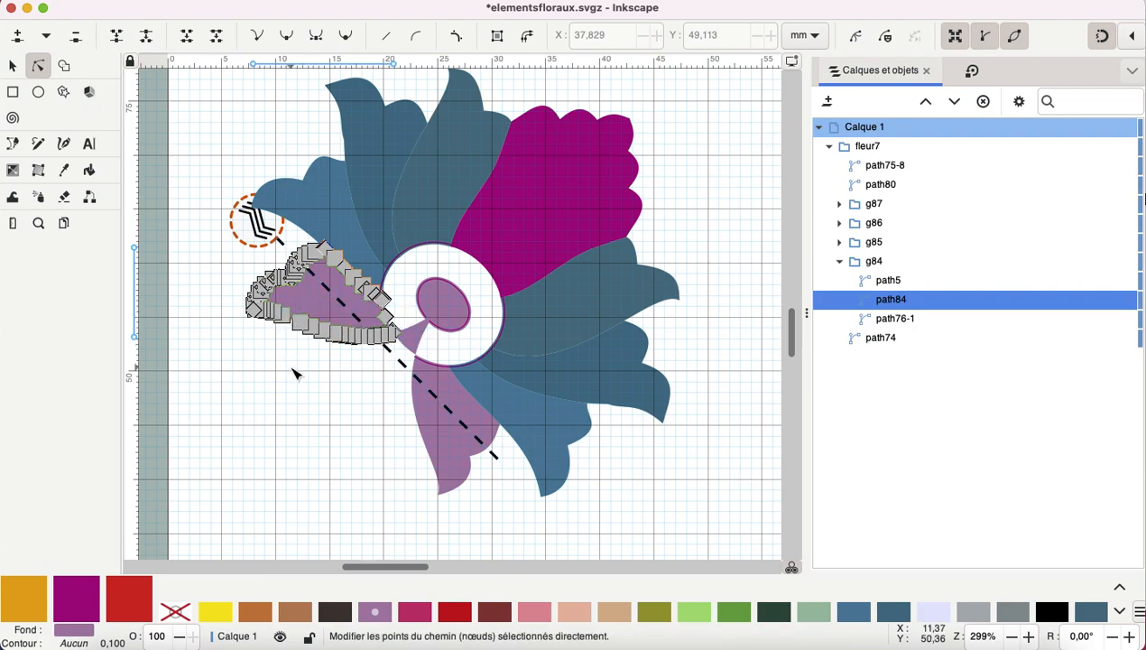
key("alt+shift+q")
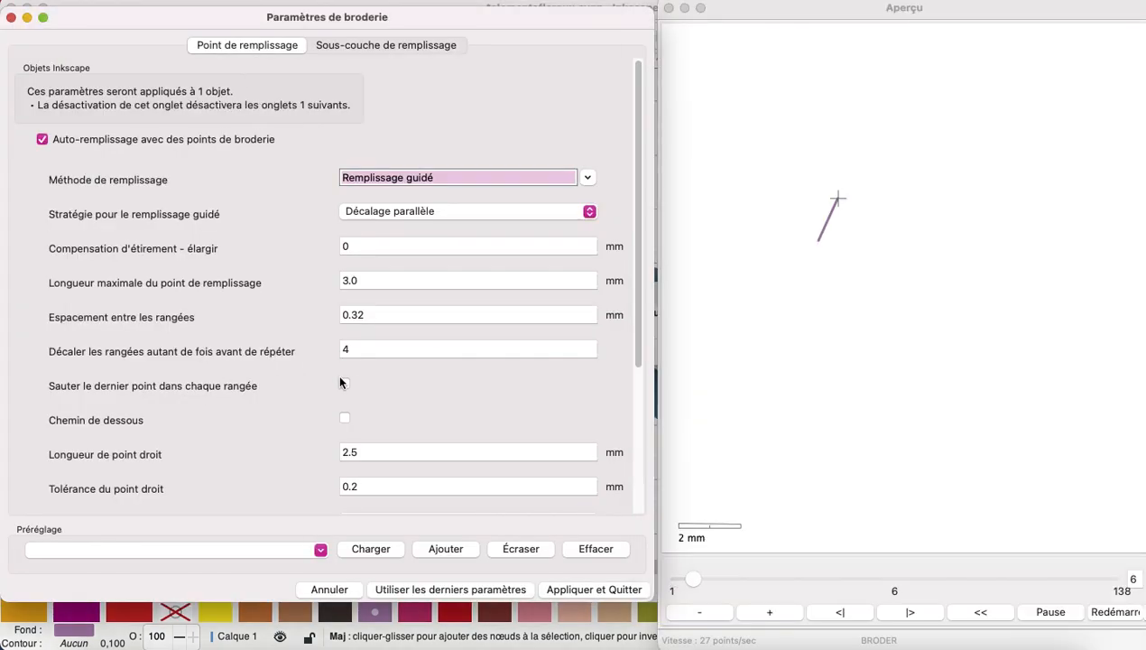
left_click(343, 350)
type("-")
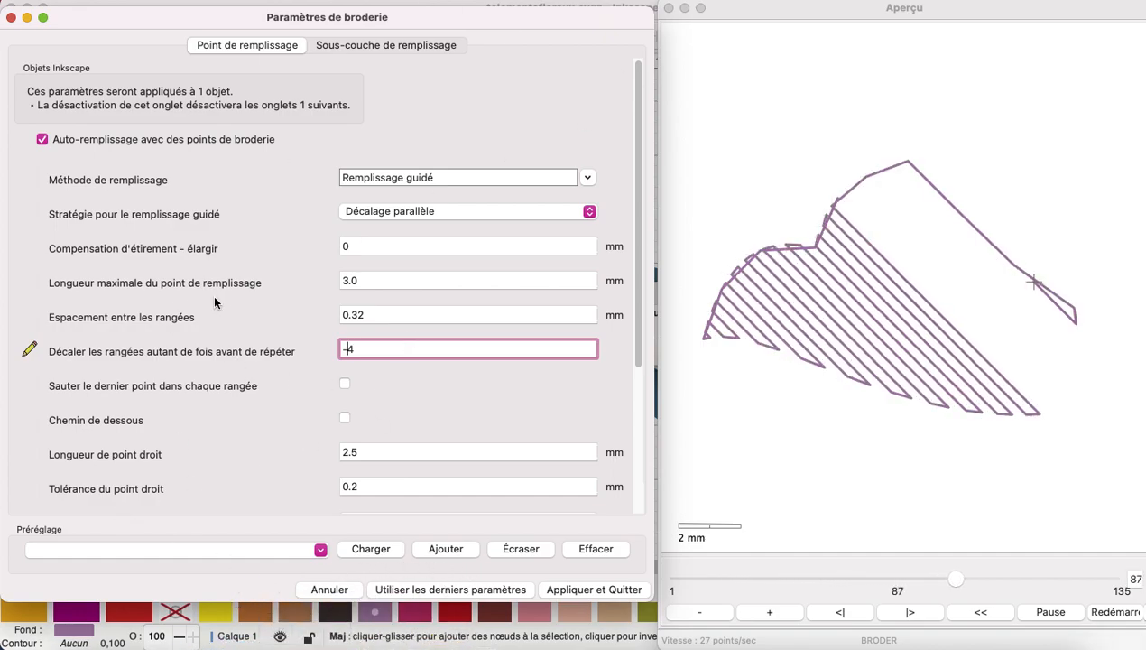
left_click(565, 591)
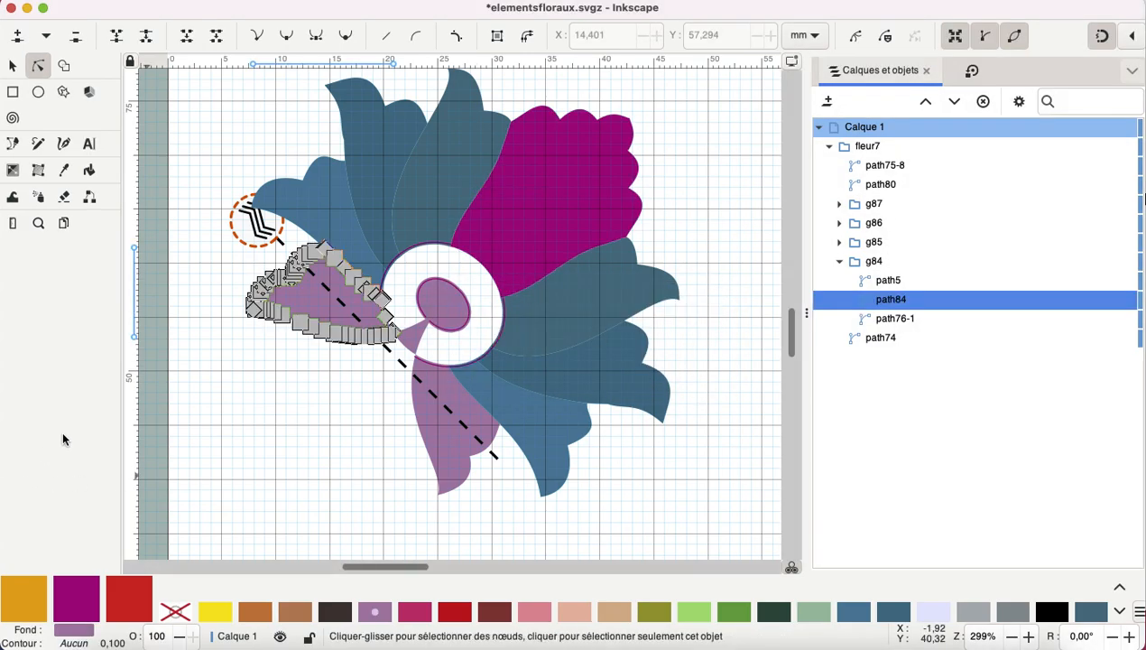
- Bend the guide line into an arc through the flower's centre and extend its ends to about X 31, Y 35 mm and X 4, Y 63 mm
left_click(369, 412)
left_click_drag(399, 361, 388, 385)
left_click(415, 393)
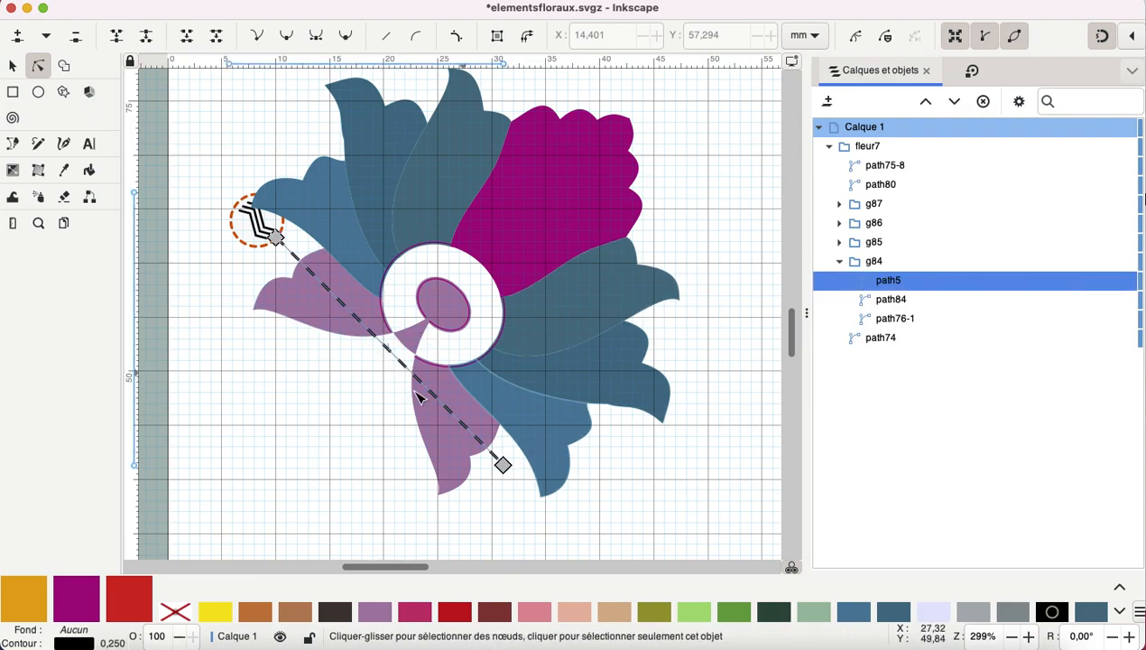
left_click_drag(420, 380, 453, 314)
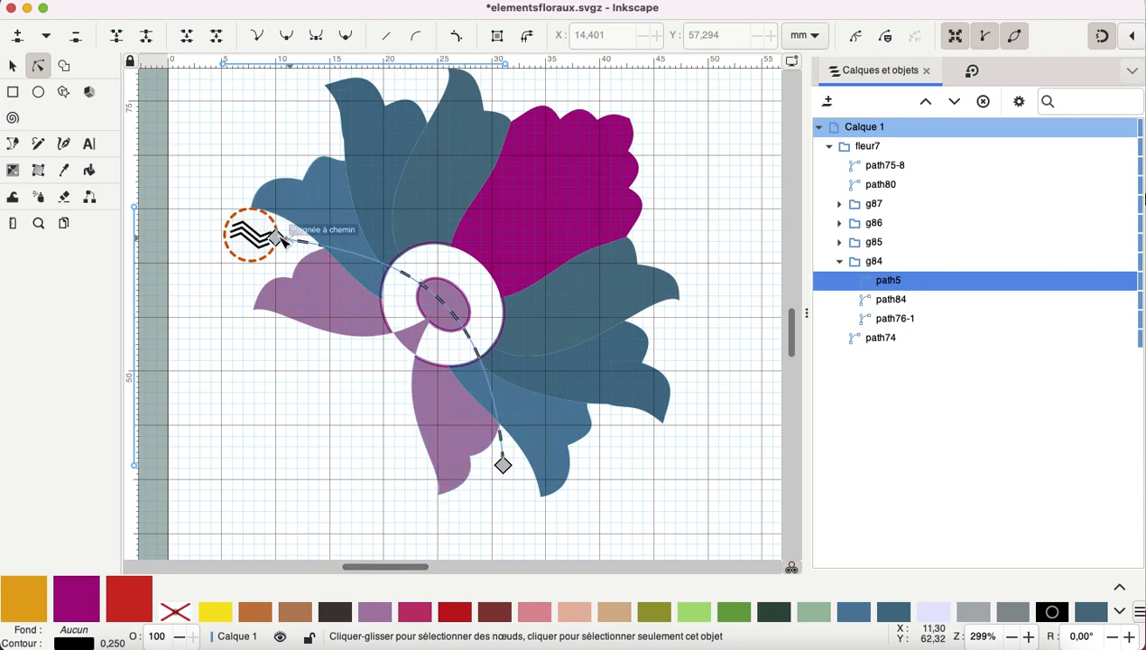
left_click_drag(502, 465, 499, 530)
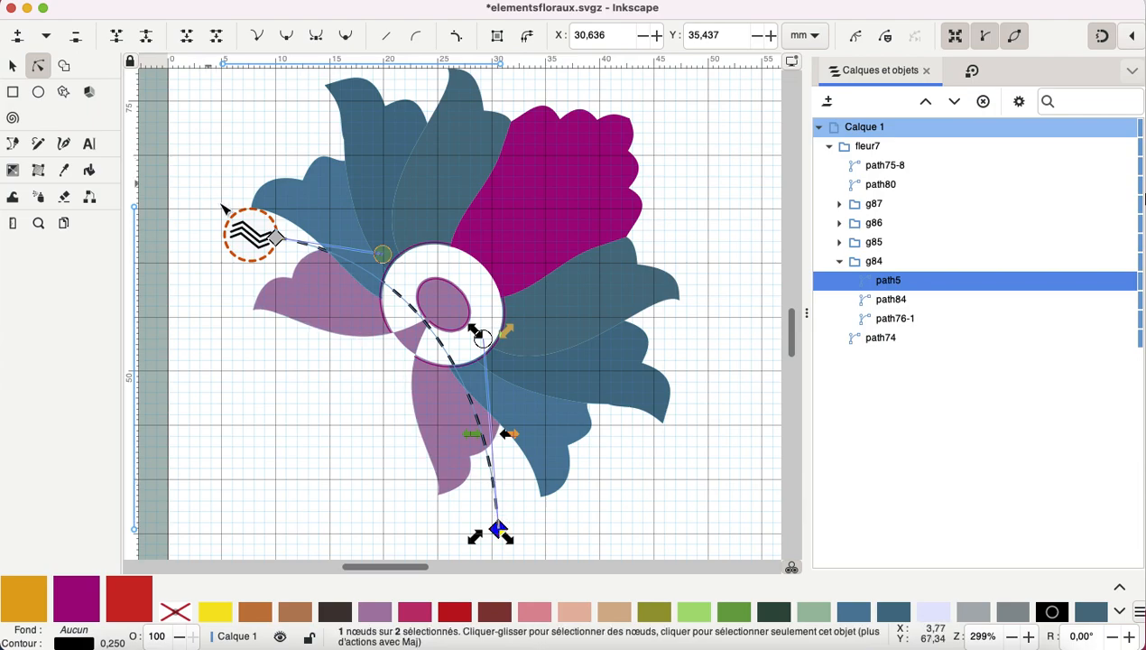
left_click_drag(275, 237, 210, 230)
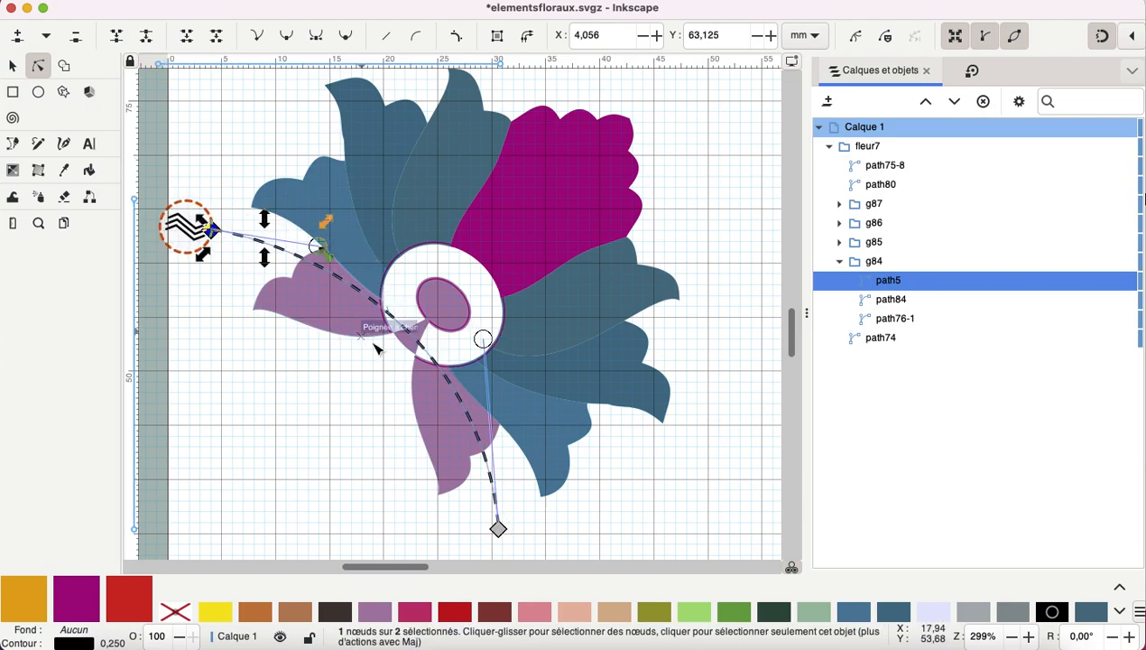
left_click_drag(436, 358, 442, 339)
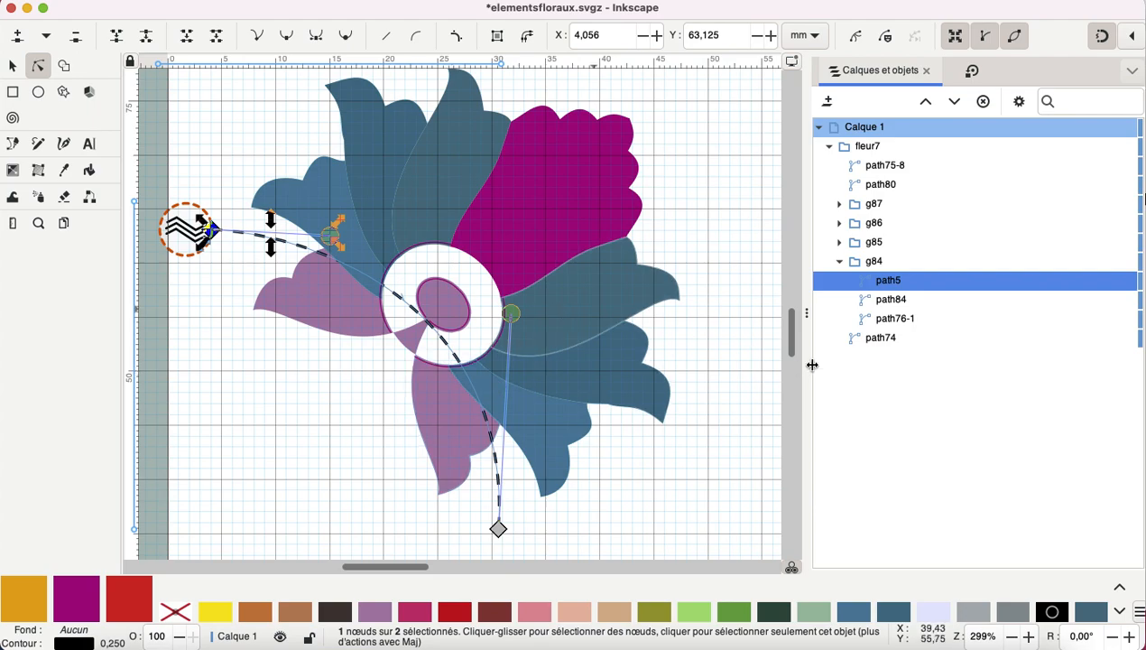
- Preview the g84 petals' fill along the curved guide line in an enlarged view with needle points shown, and apply the parameters
left_click(880, 264)
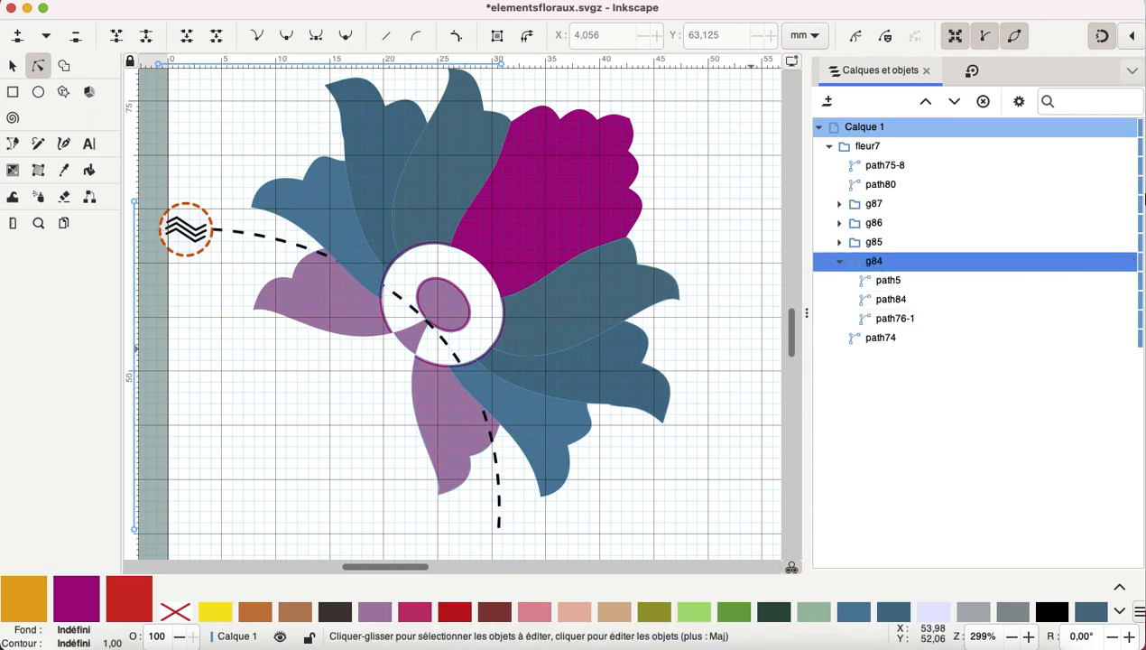
key("shift+p")
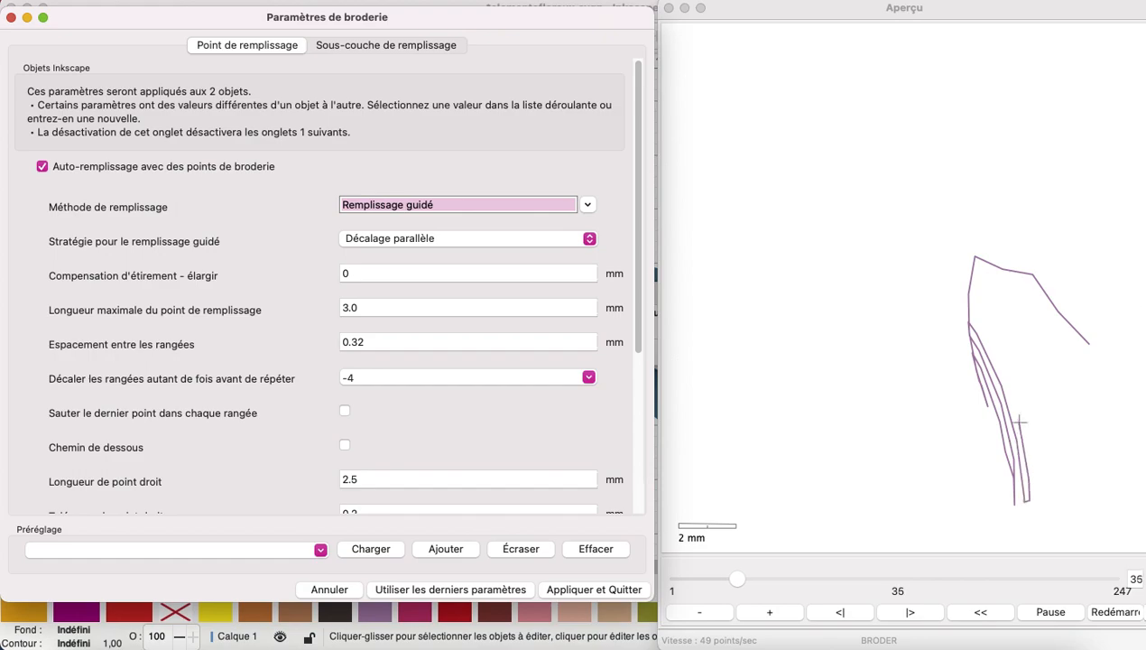
left_click_drag(939, 16, 801, 13)
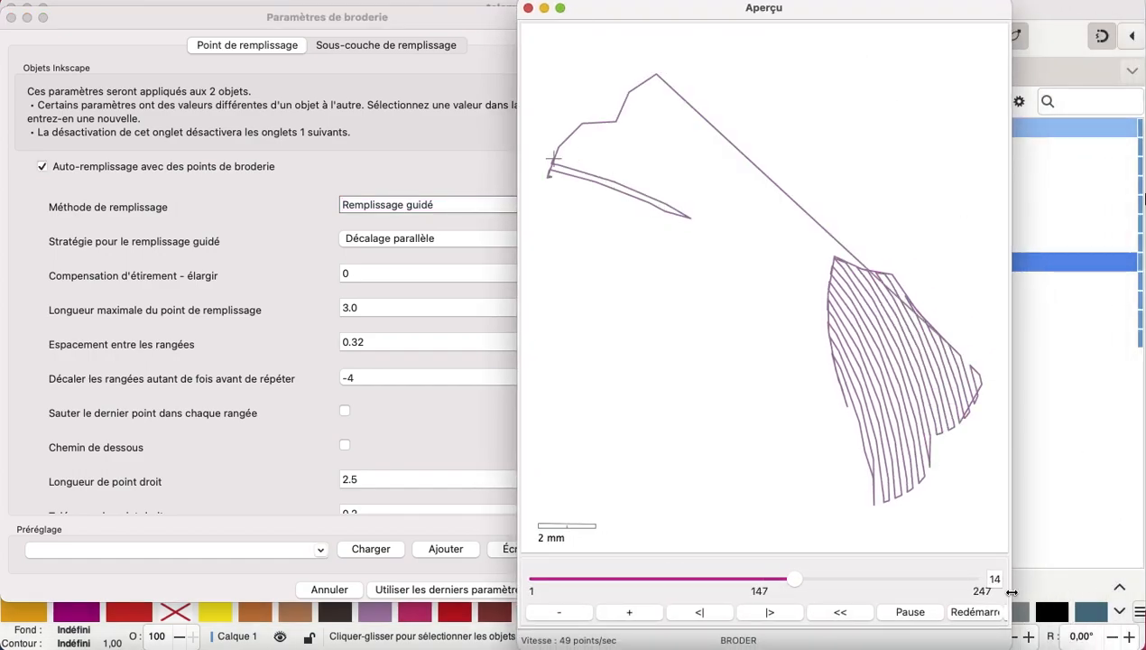
left_click_drag(1006, 598, 1119, 592)
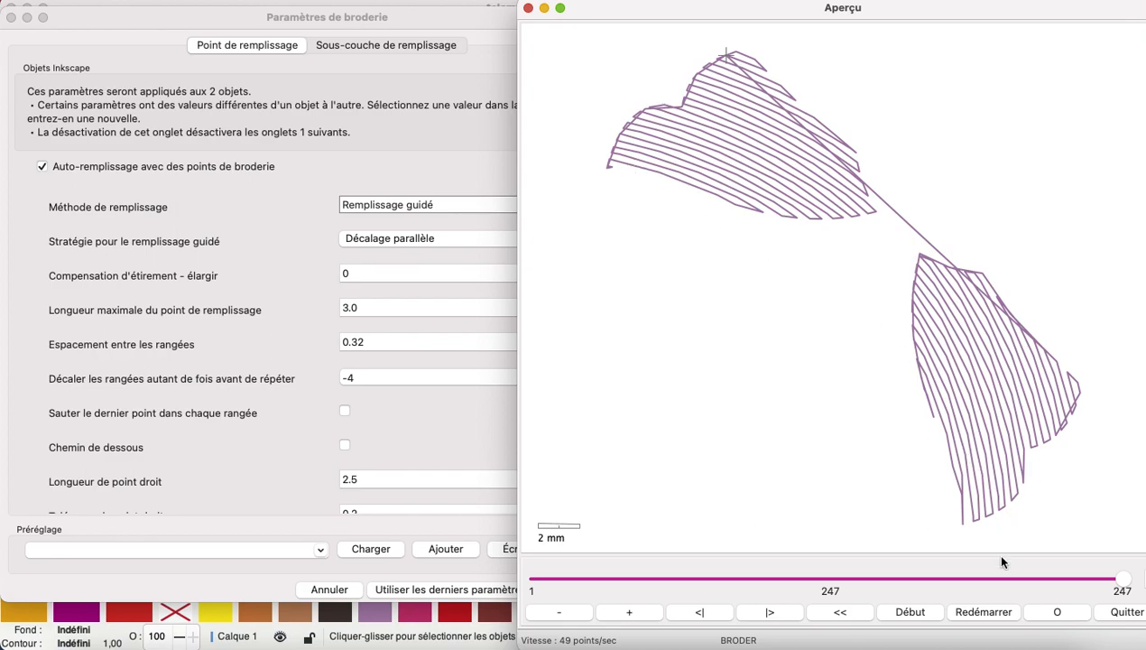
left_click(1059, 613)
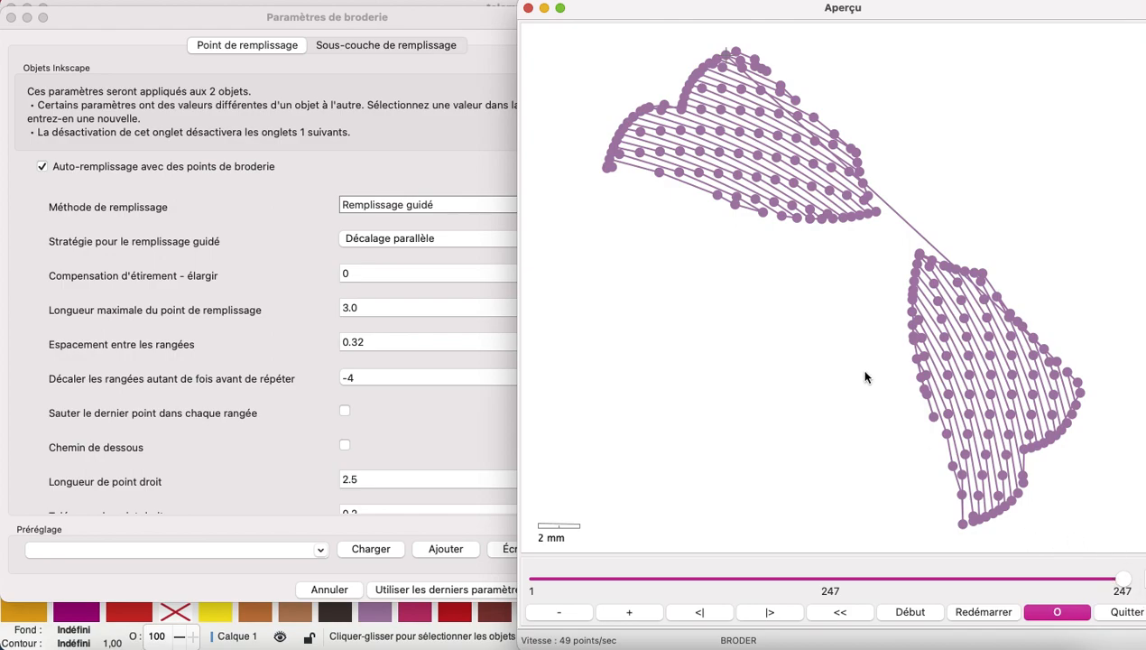
left_click(1125, 613)
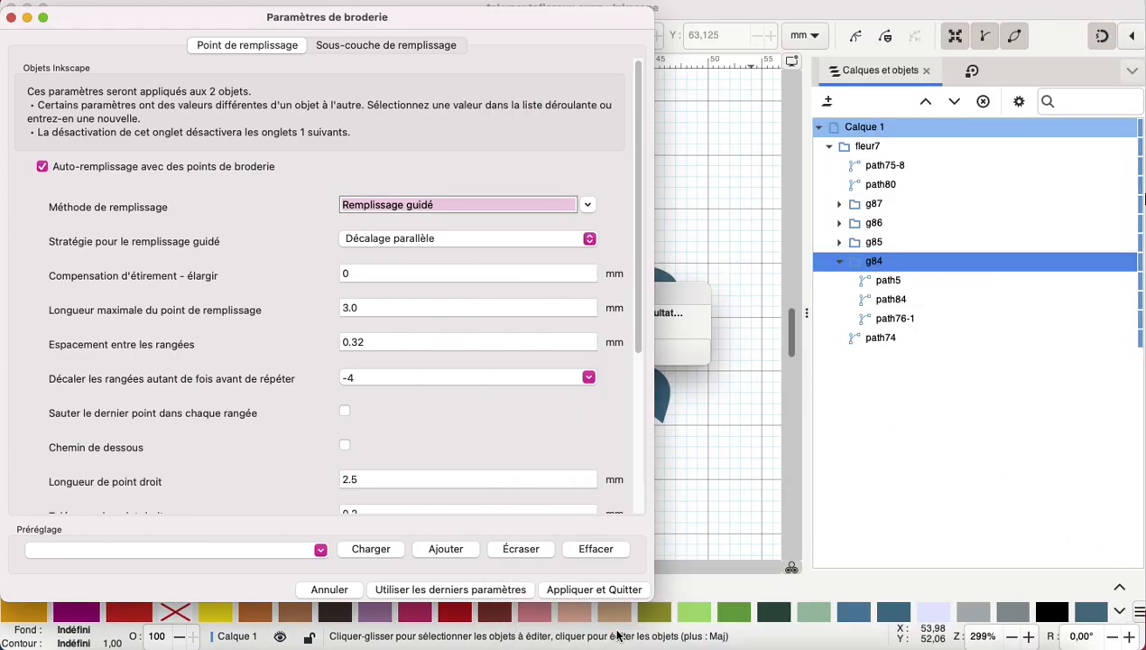
left_click(586, 591)
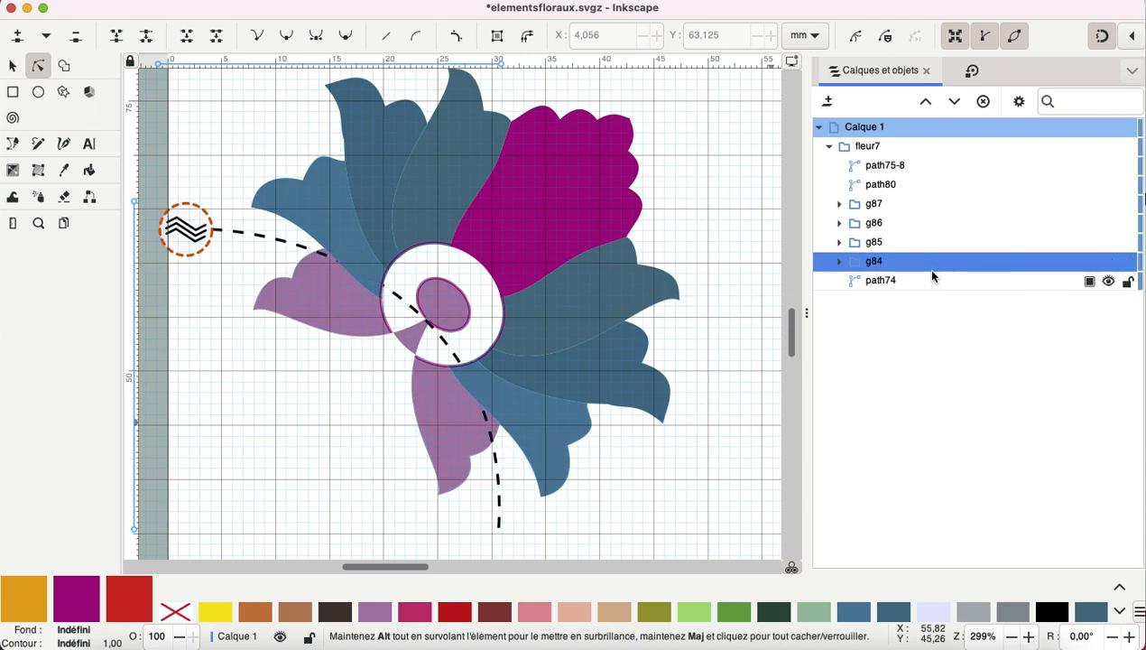
- Convert the jump between the two purple petals, path84 and path76-1, into a stroke with 2.5 mm straight stitches and 2.0 mm tolerance
left_click(839, 263)
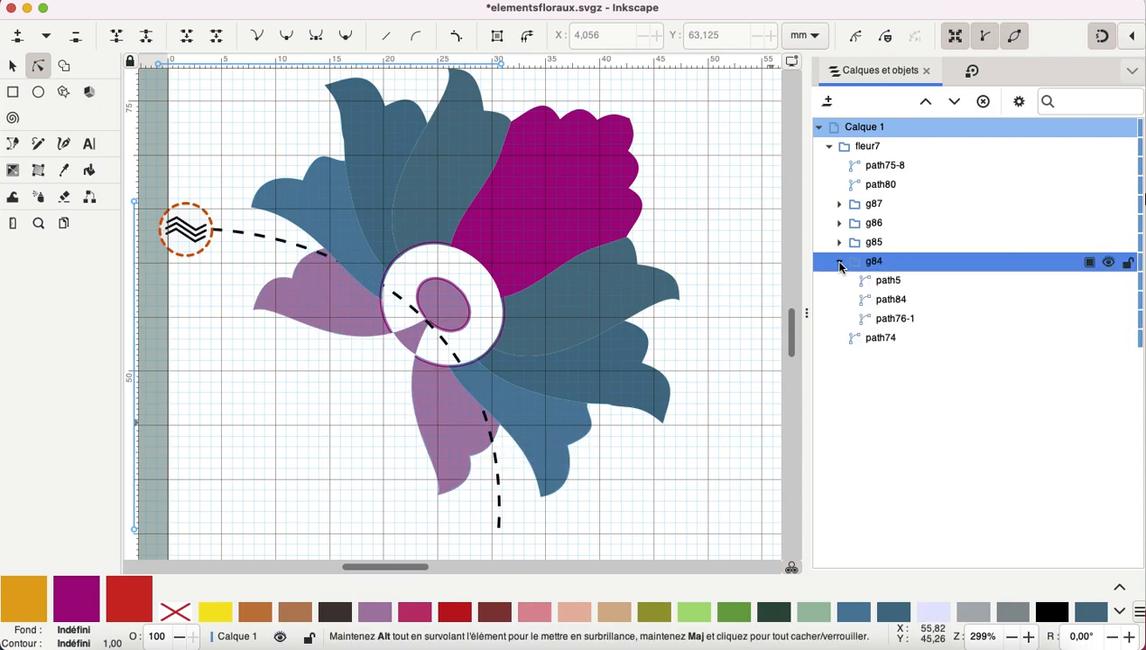
left_click(888, 281)
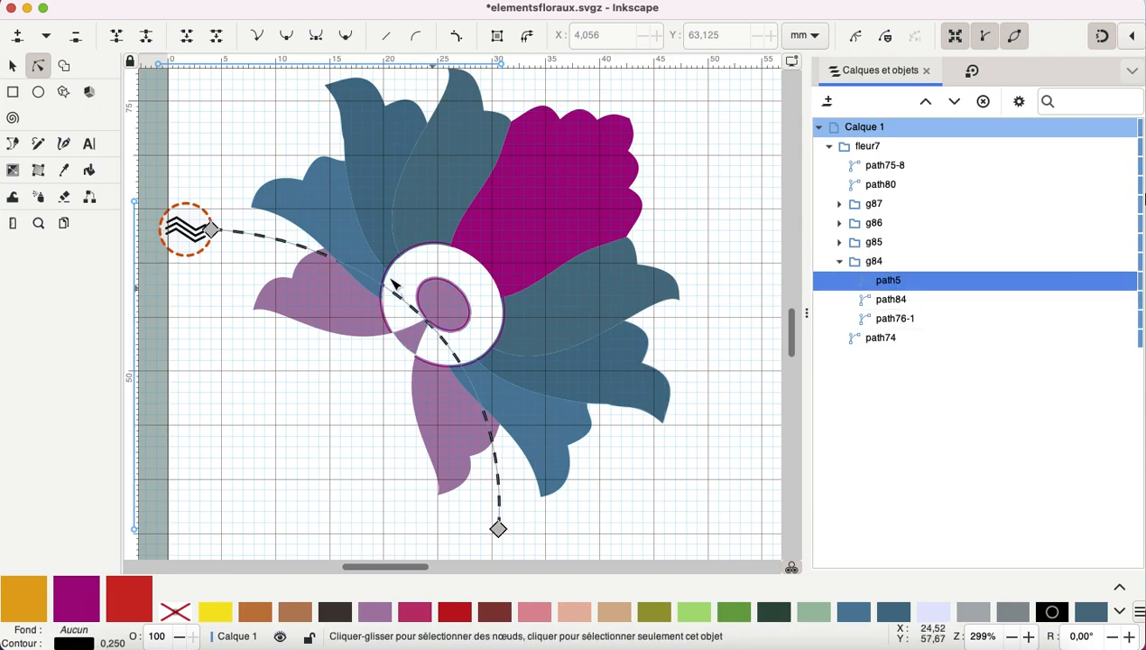
left_click(910, 303)
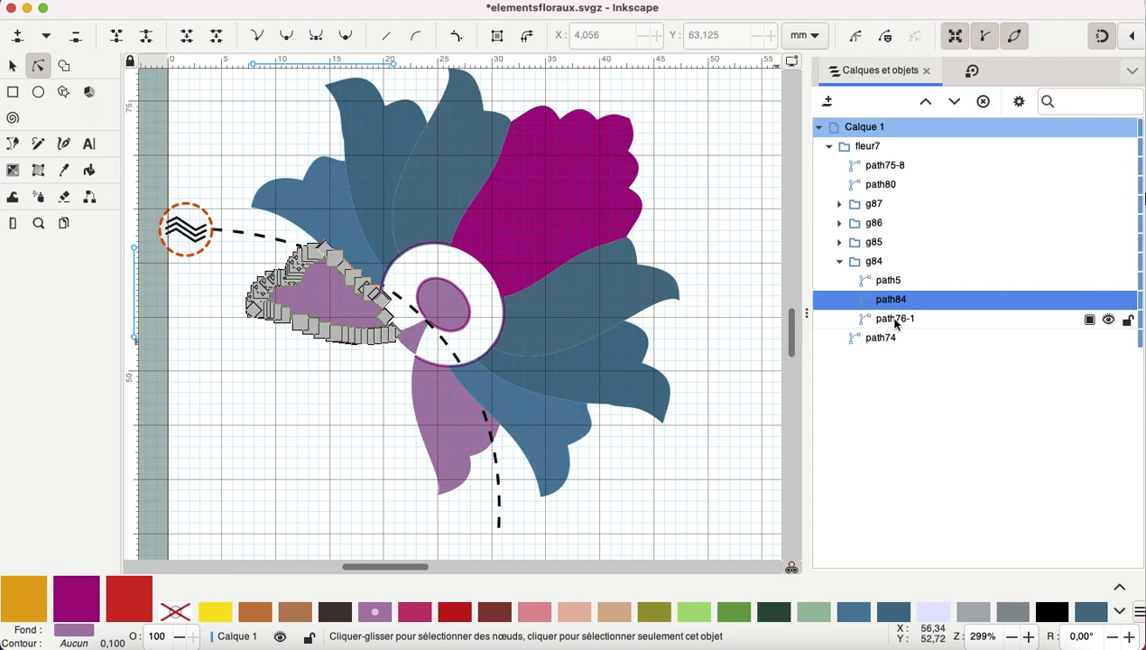
left_click(896, 323, "shift")
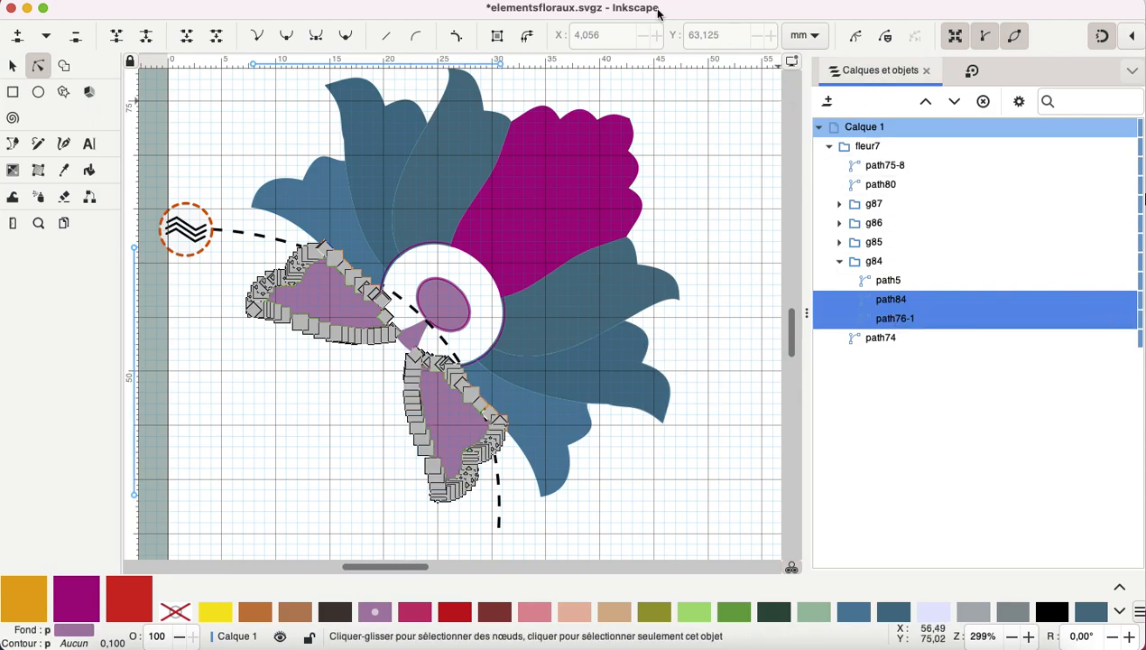
left_click(528, 3)
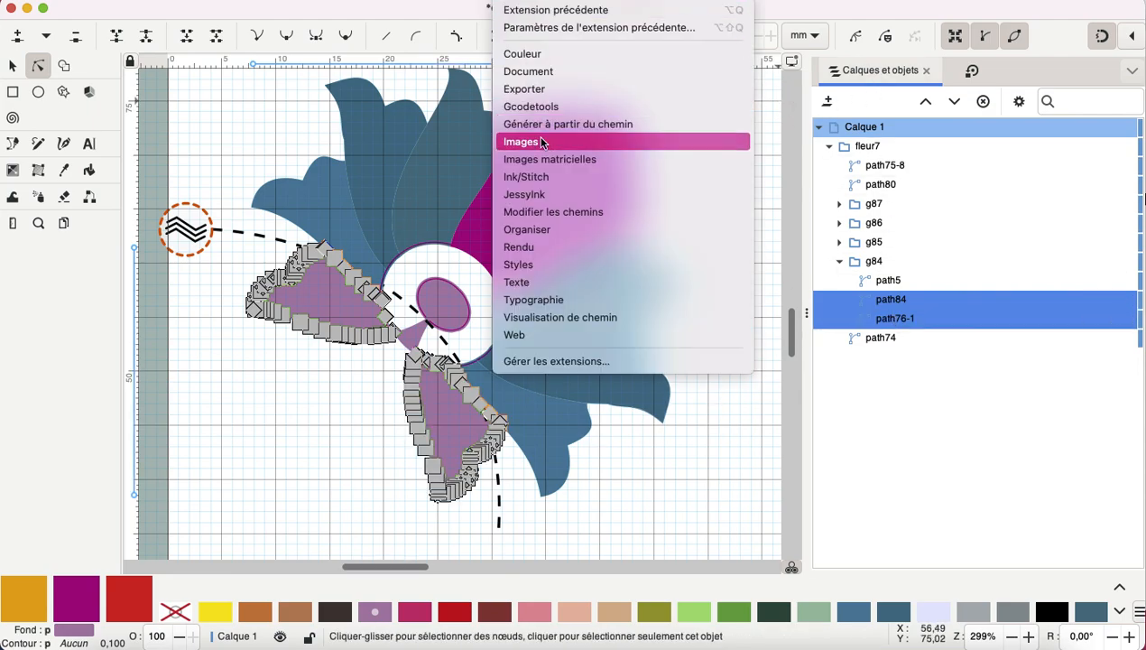
mouse_move(726, 216)
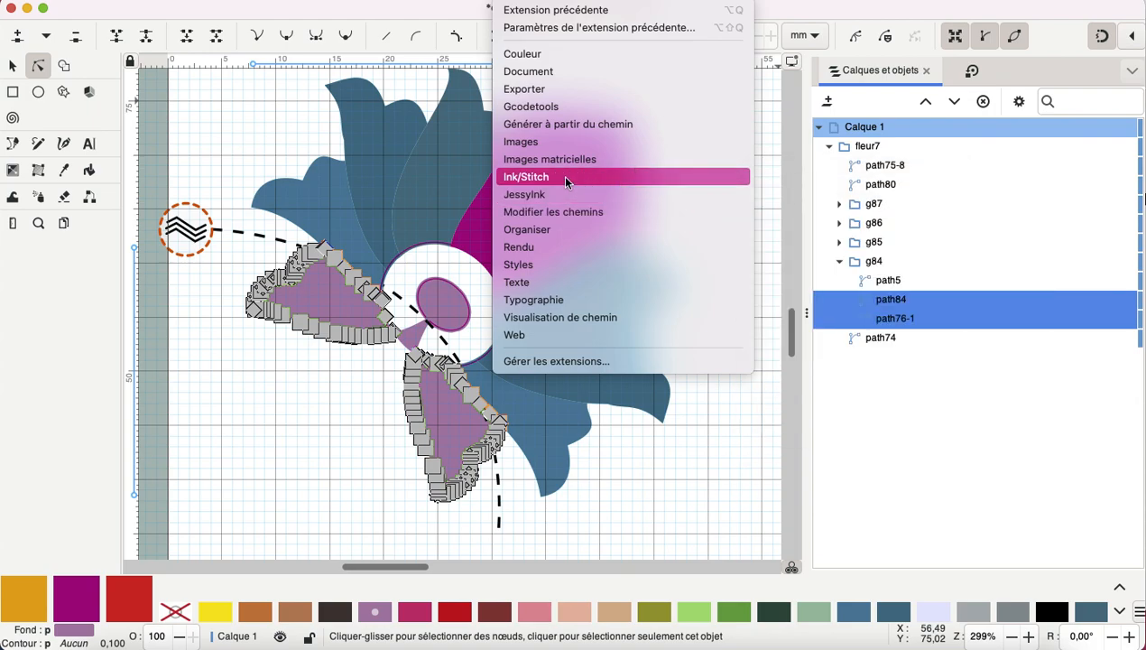
mouse_move(643, 178)
mouse_move(800, 322)
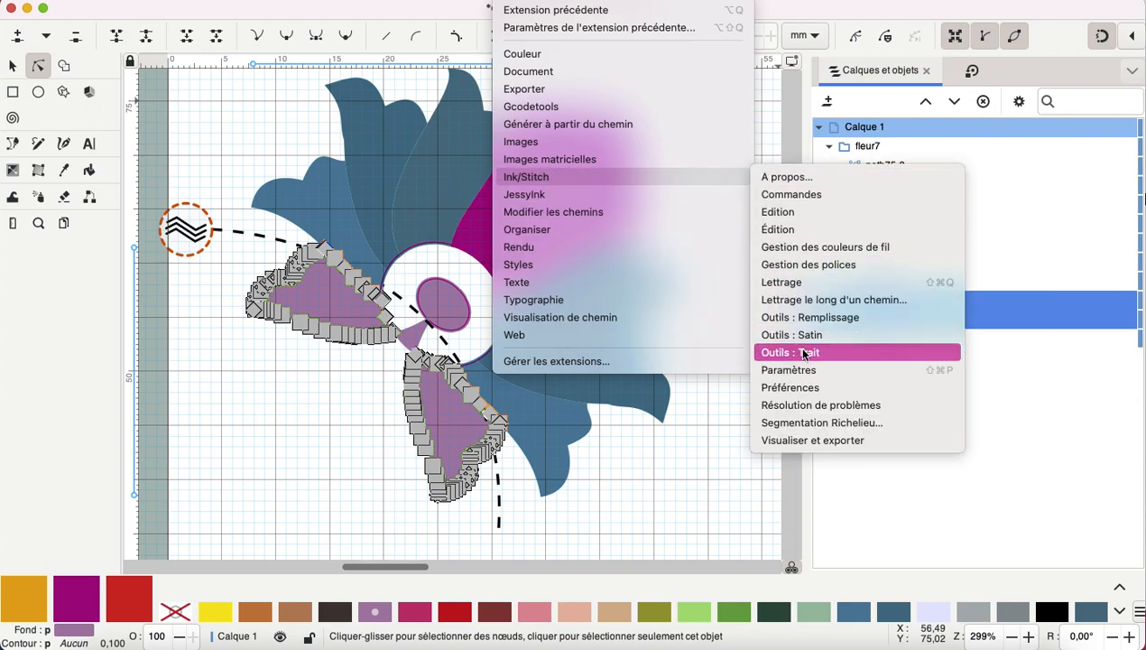
mouse_move(803, 354)
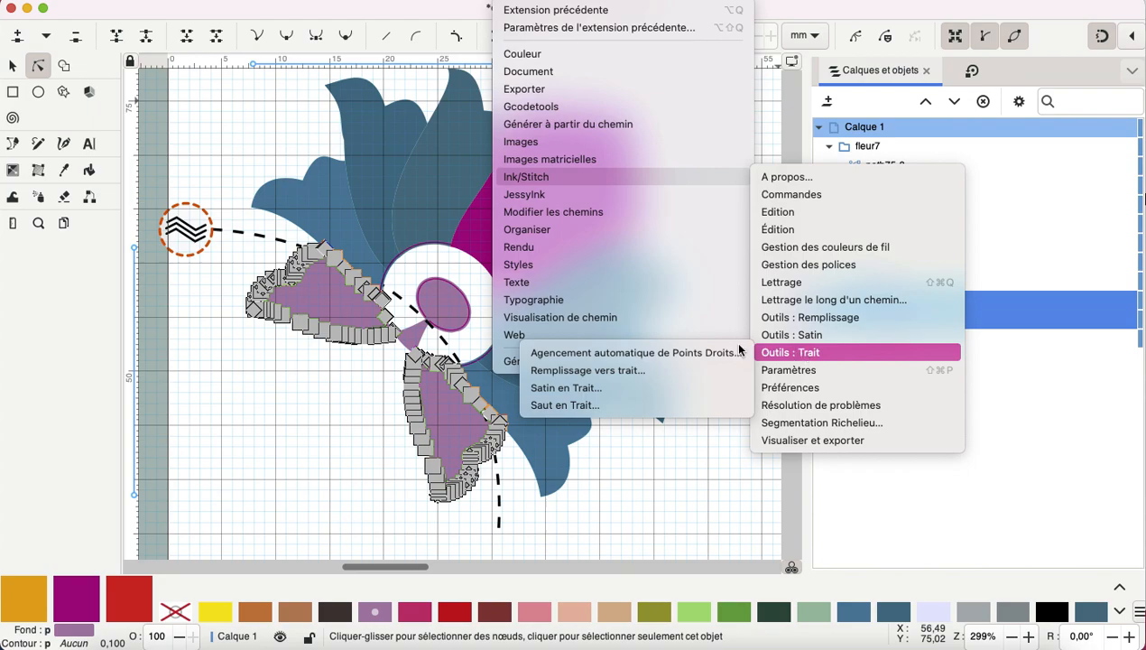
left_click(557, 406)
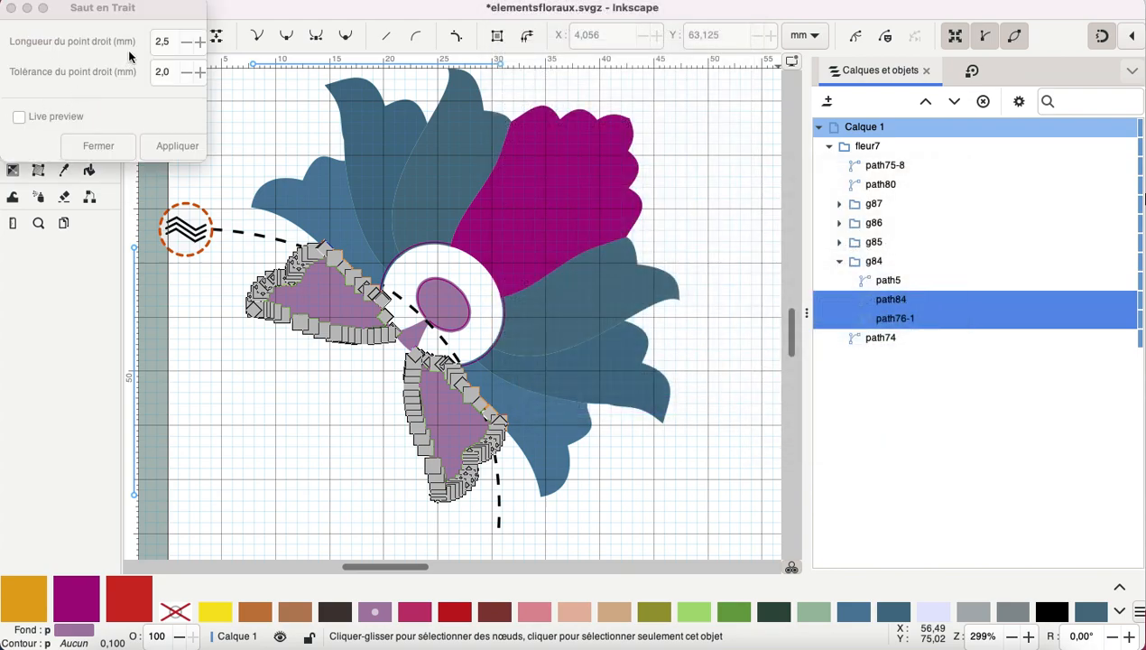
left_click(171, 156)
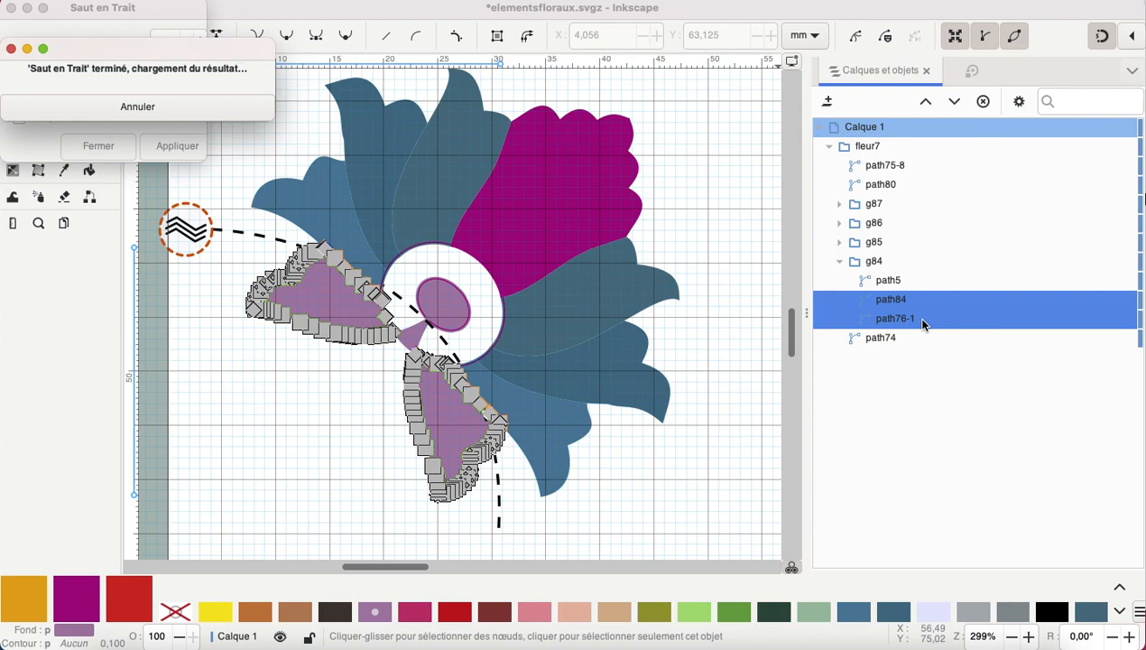
- Select the new connecting stroke, check that snapping to paths and nodes is enabled, and insert a node at about X 25.6, Y 49.7 mm
left_click(884, 322)
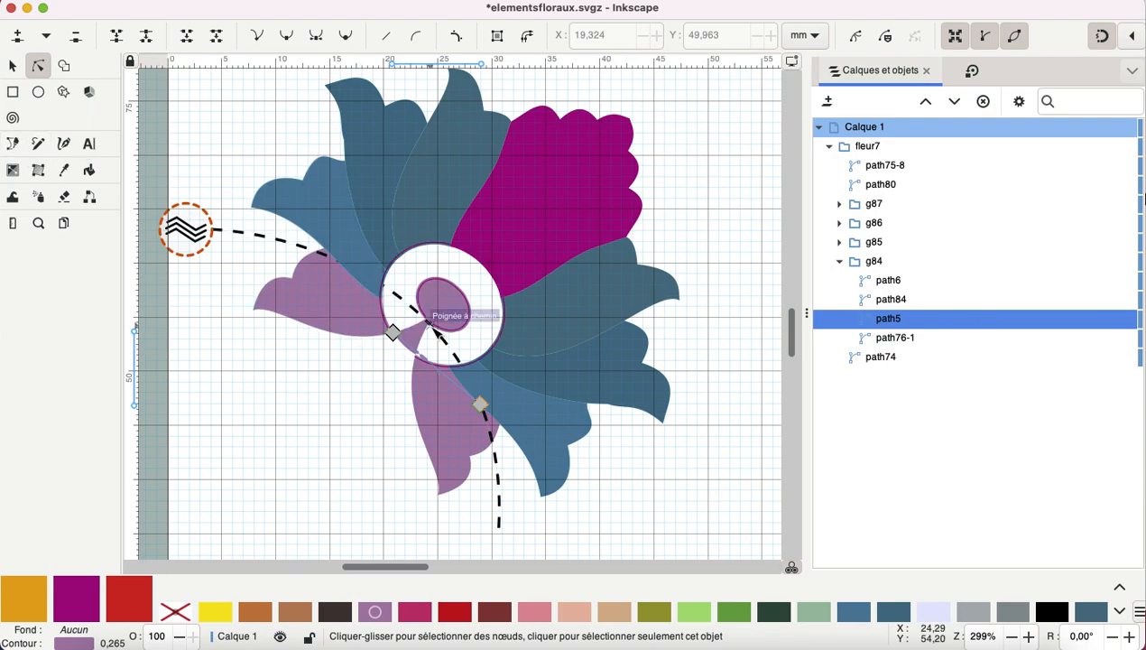
scroll(430, 326, "up", 2)
scroll(432, 329, "down", 1)
scroll(432, 328, "left", 1)
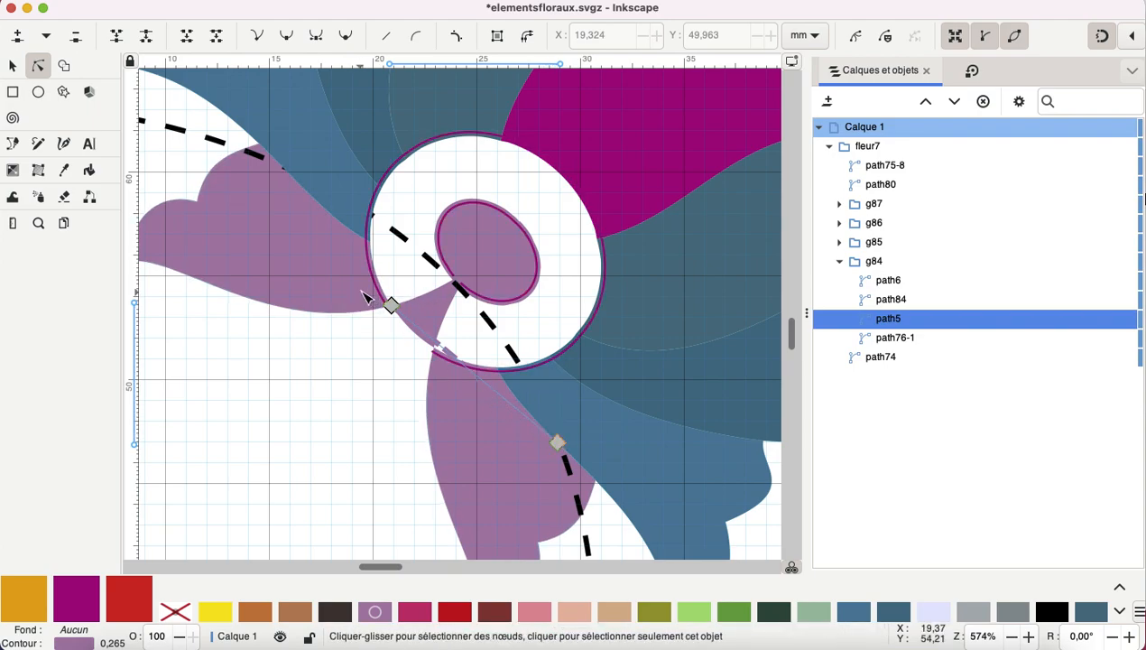
left_click(1129, 34)
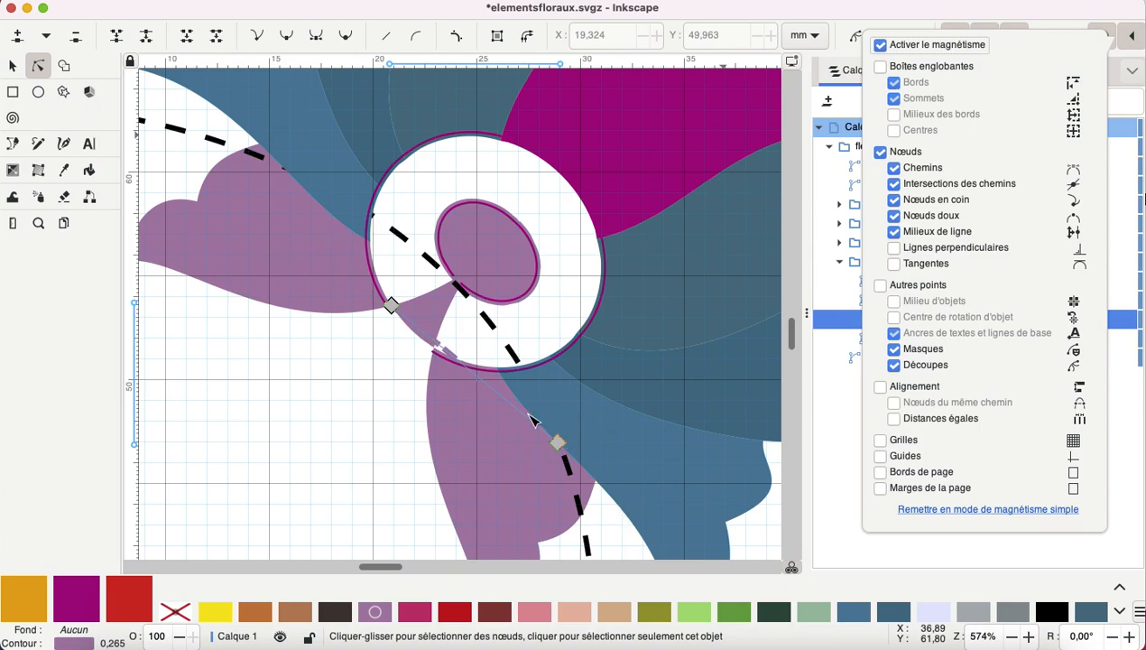
left_click(492, 390)
left_click(487, 385, "shift")
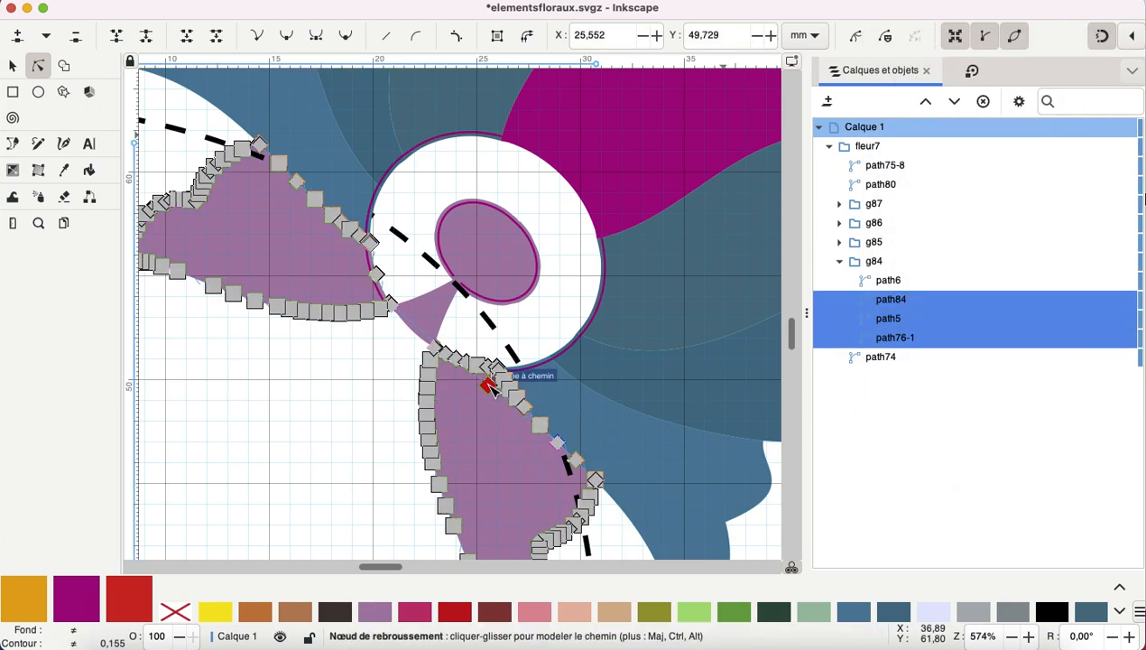
- Reroute the connecting stroke through one node on the ring's lower edge where the lower purple and blue petals meet, deleting the surplus node
left_click(328, 435)
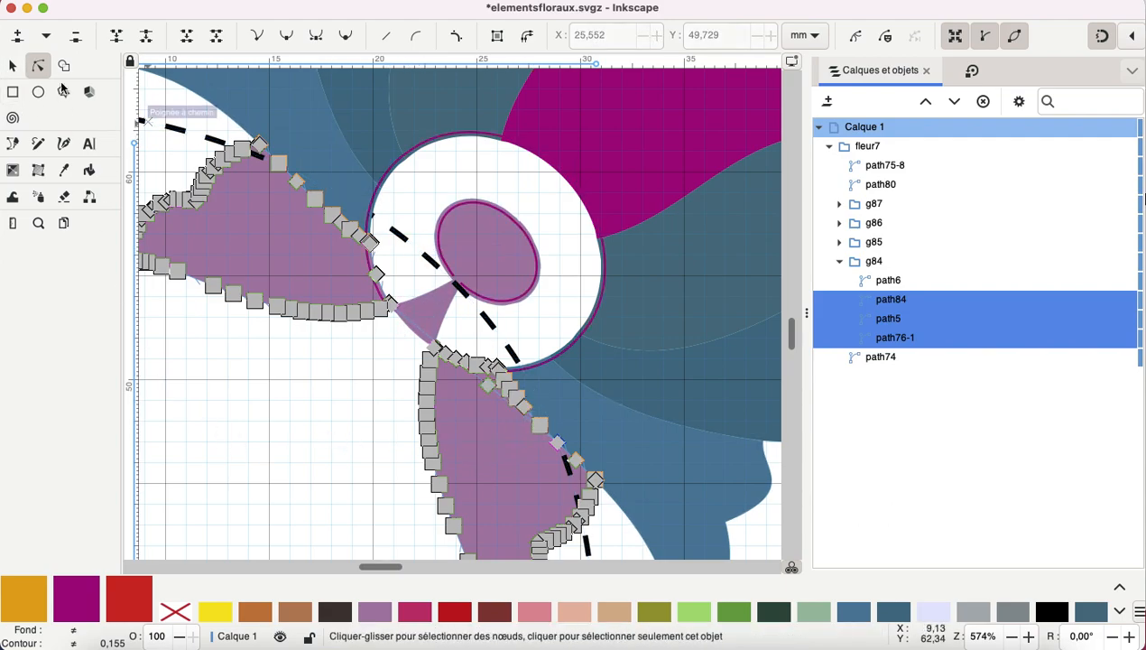
left_click(180, 135)
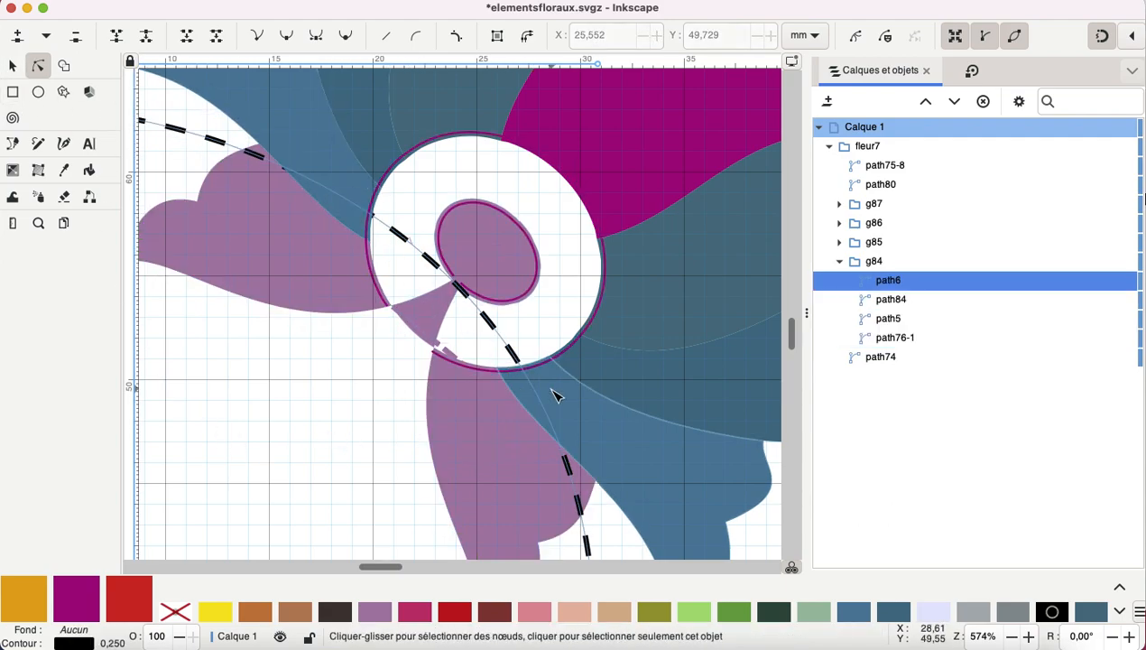
left_click(445, 351, "shift")
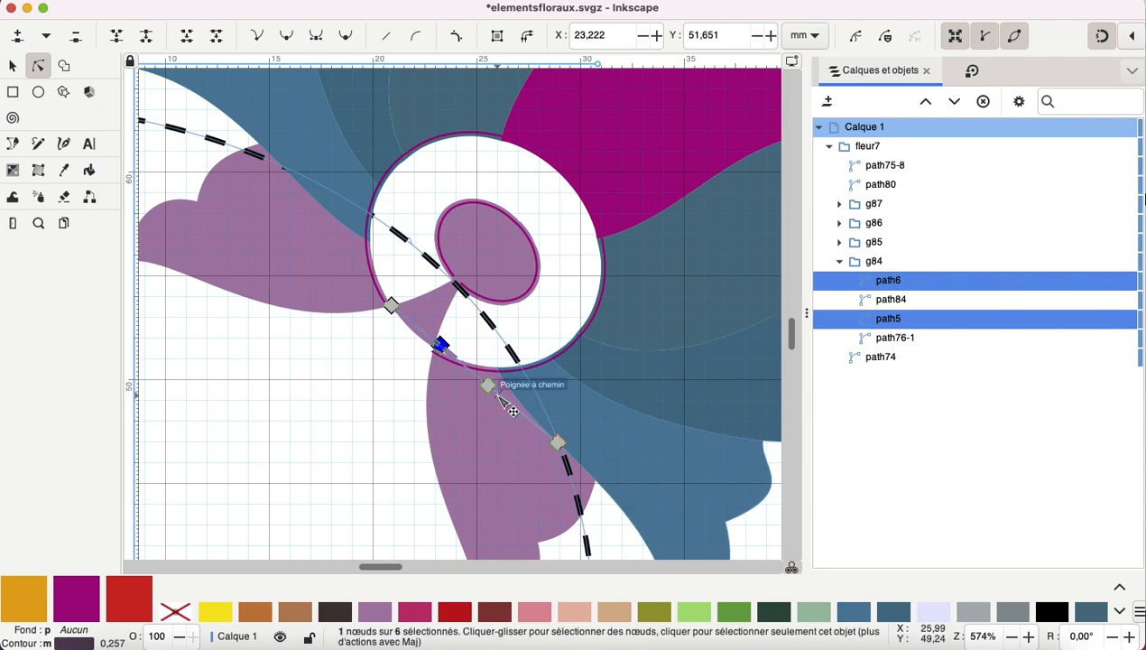
left_click_drag(440, 344, 524, 409)
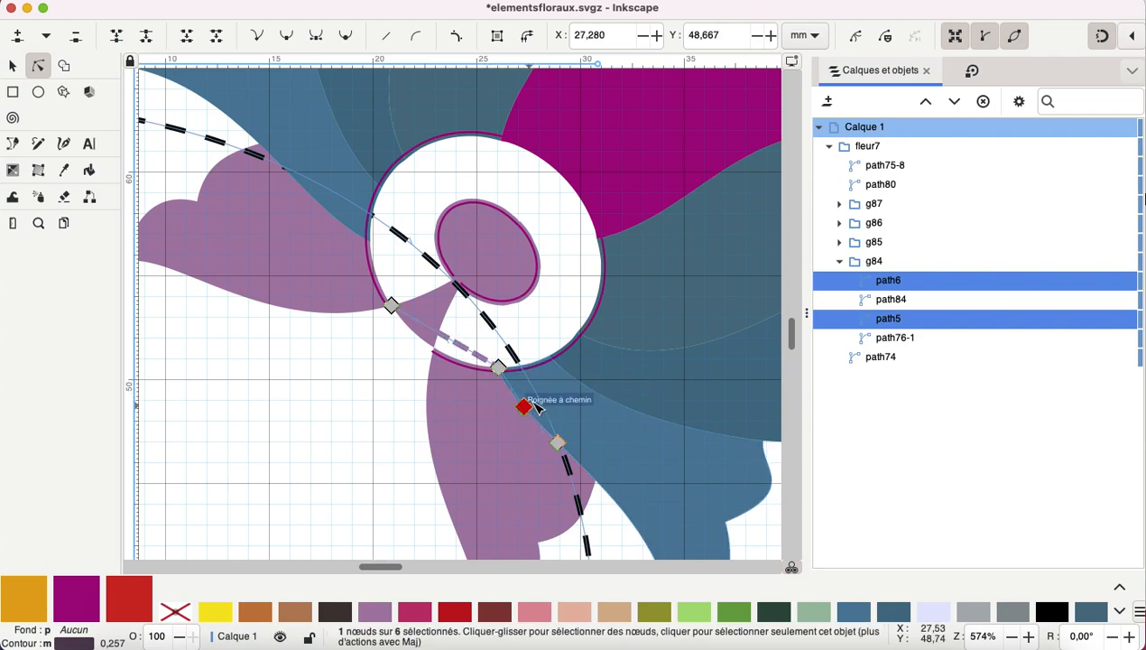
left_click(76, 36)
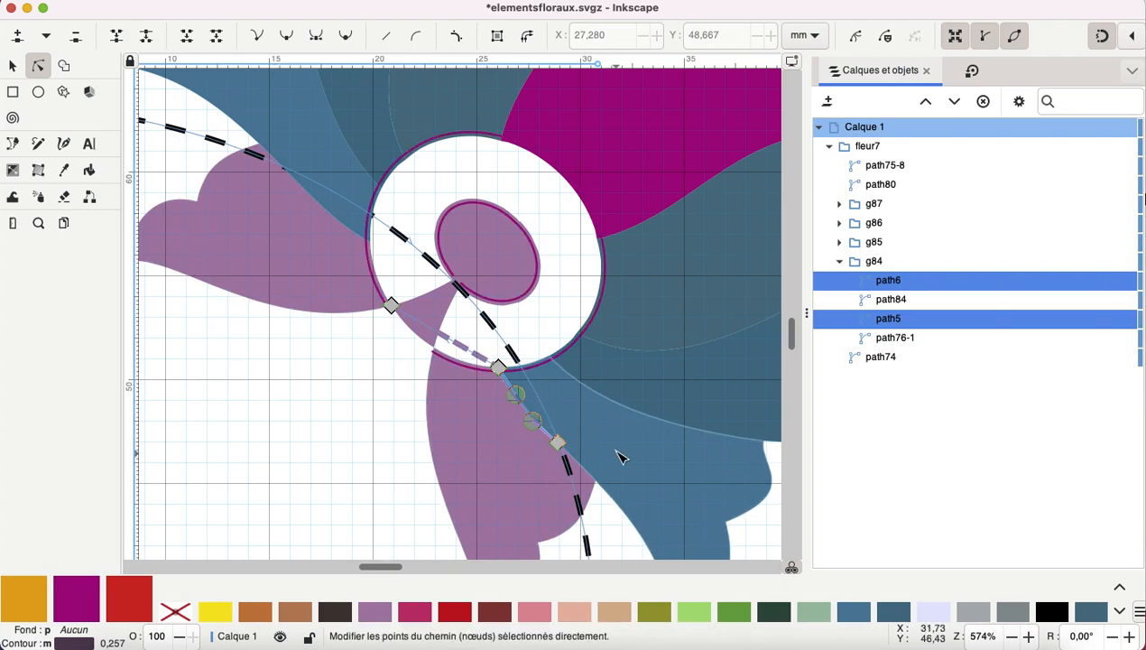
- Bend the connecting stroke's last segment to follow the edge between the lower purple petal and the blue petal
scroll(616, 432, "up", 2)
scroll(617, 432, "up", 1)
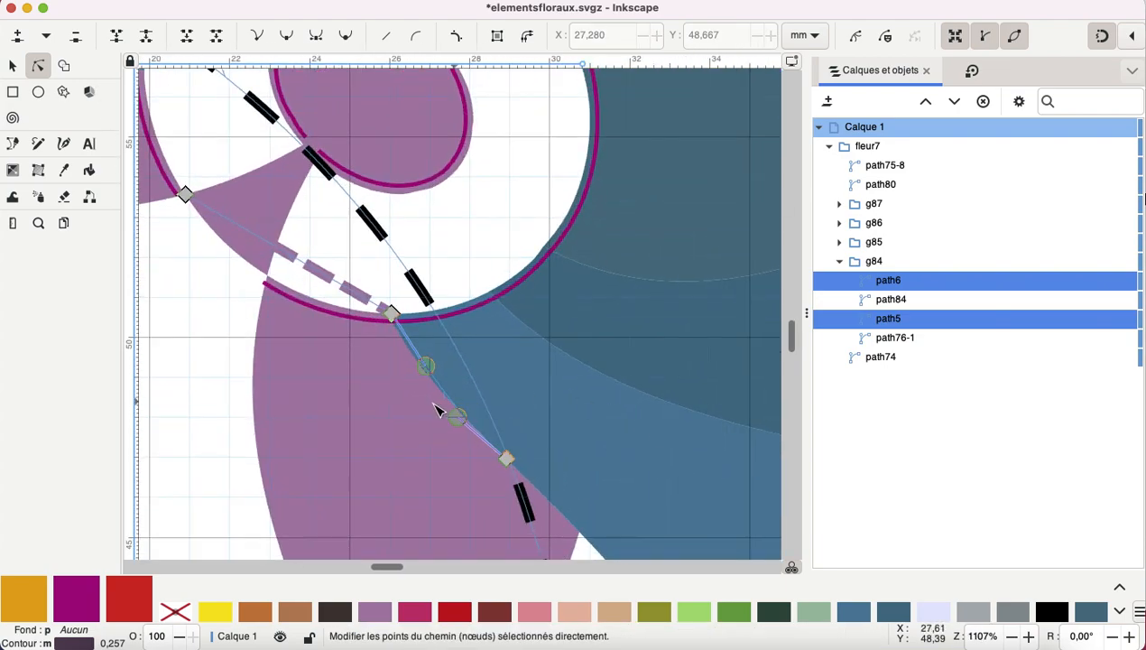
mouse_move(442, 384)
left_mouse_down()
mouse_move(426, 378)
mouse_move(439, 403)
left_mouse_up()
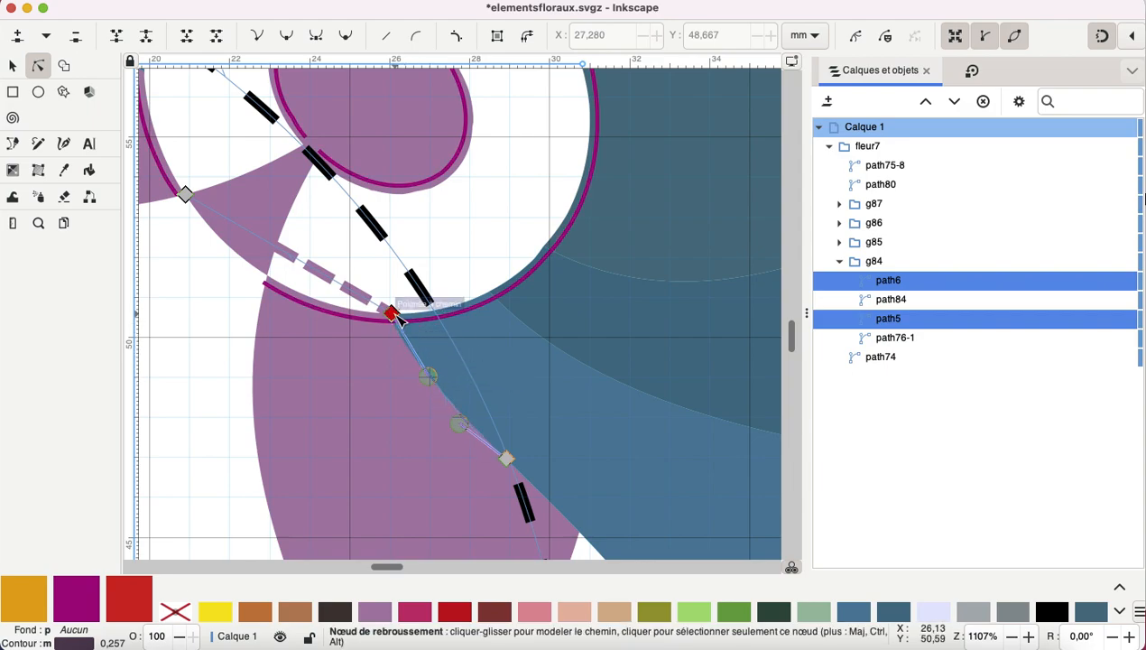
- Reshape the rest of the connecting stroke around the ring and along the left purple petal's upper edge, with a node at about X 19.8, Y 56.7 mm
left_click_drag(395, 318, 390, 317)
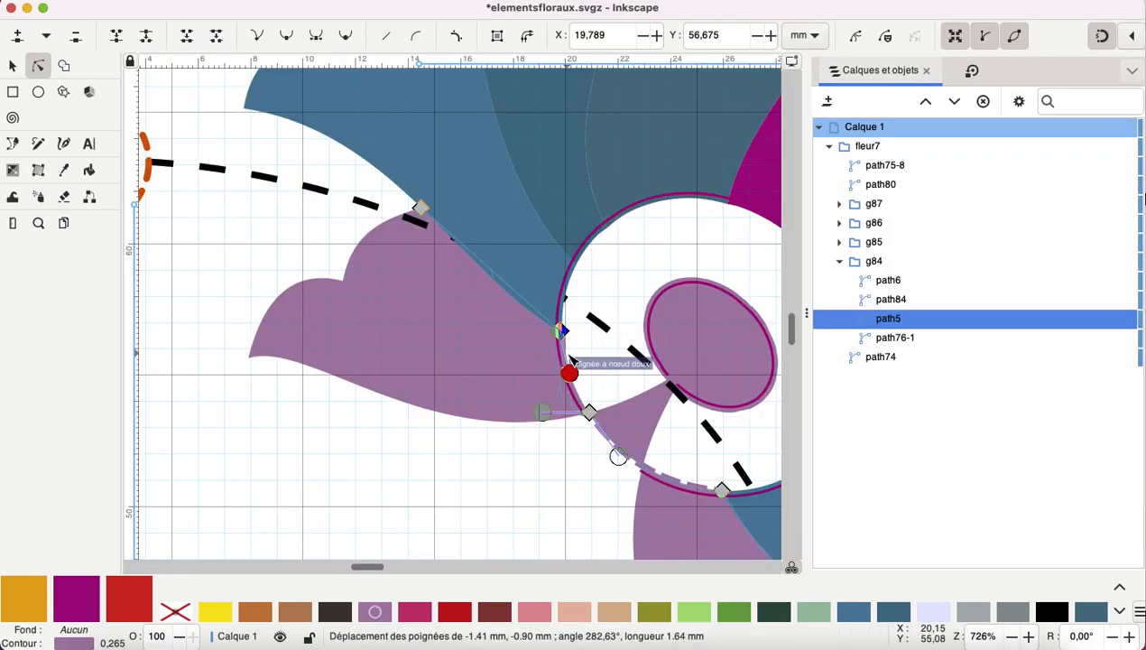
left_click_drag(570, 359, 569, 360)
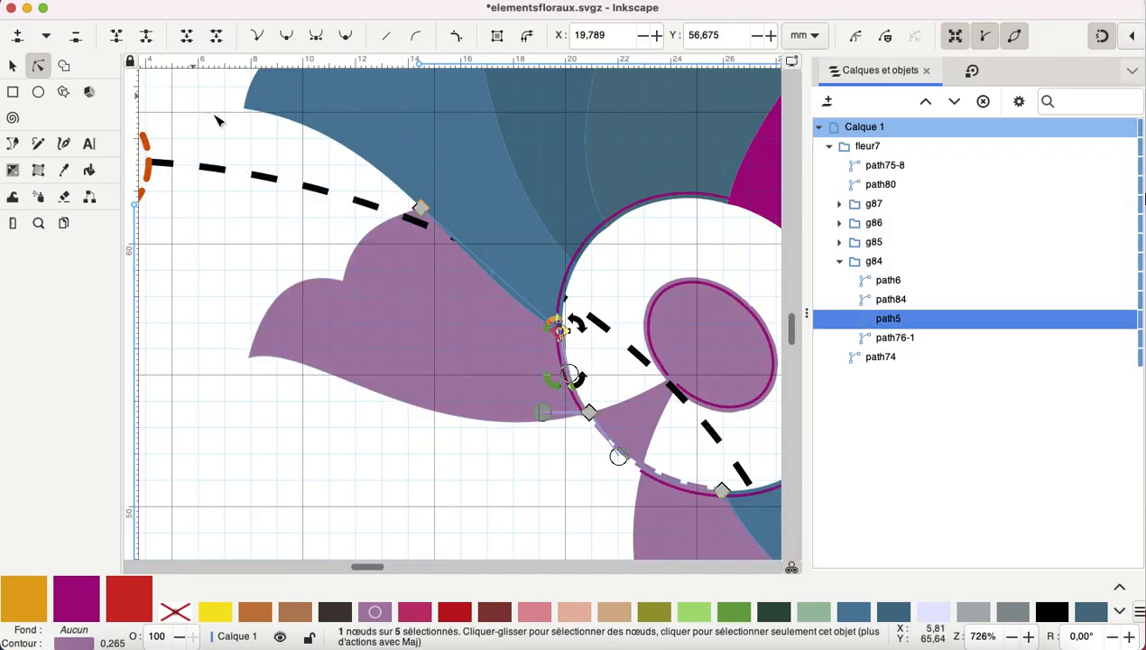
left_click_drag(508, 285, 504, 287)
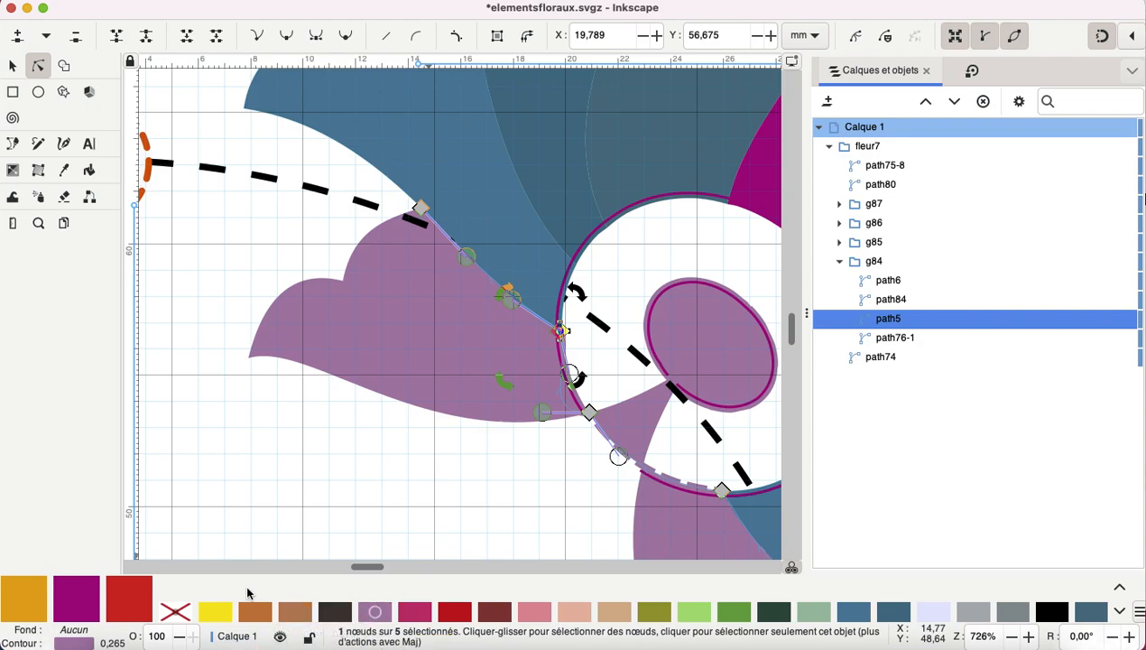
- Preview the g84 group's embroidery with the rerouted connecting stroke and apply the embroidery parameters
left_click(872, 261)
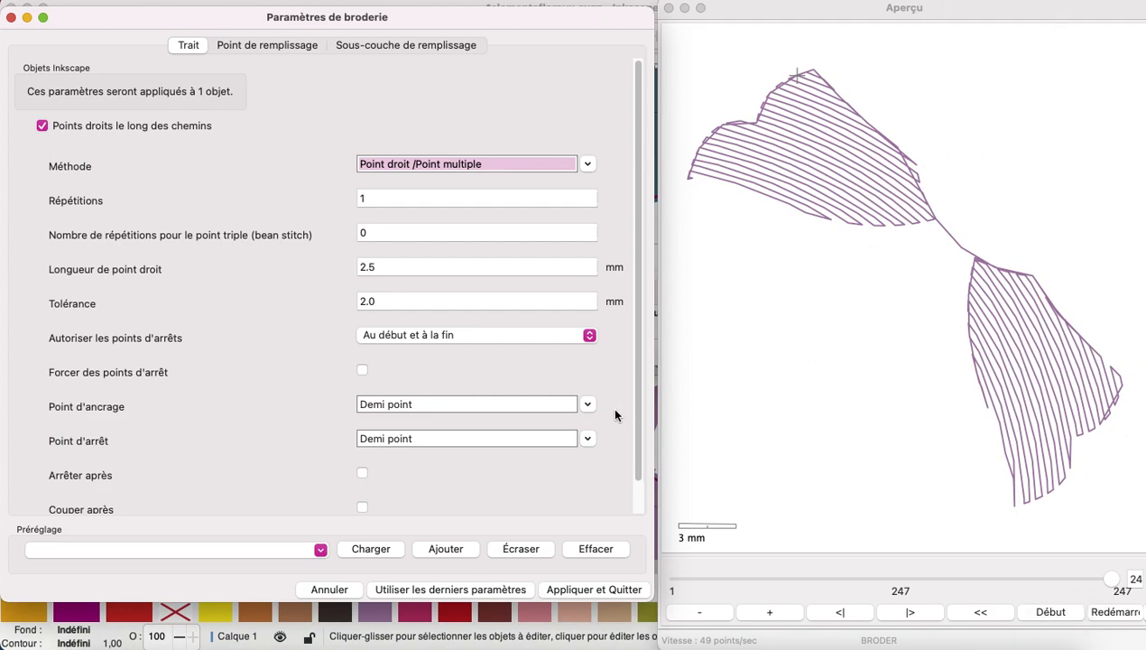
left_click(590, 591)
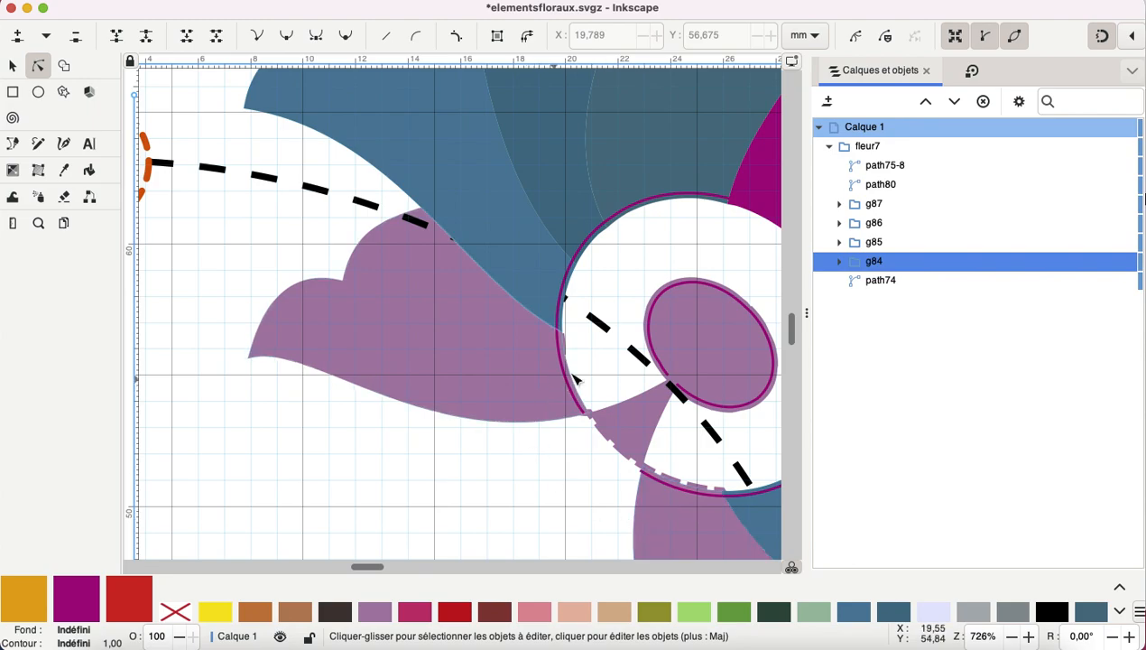
scroll(553, 386, "down", 1)
scroll(553, 386, "down", 11)
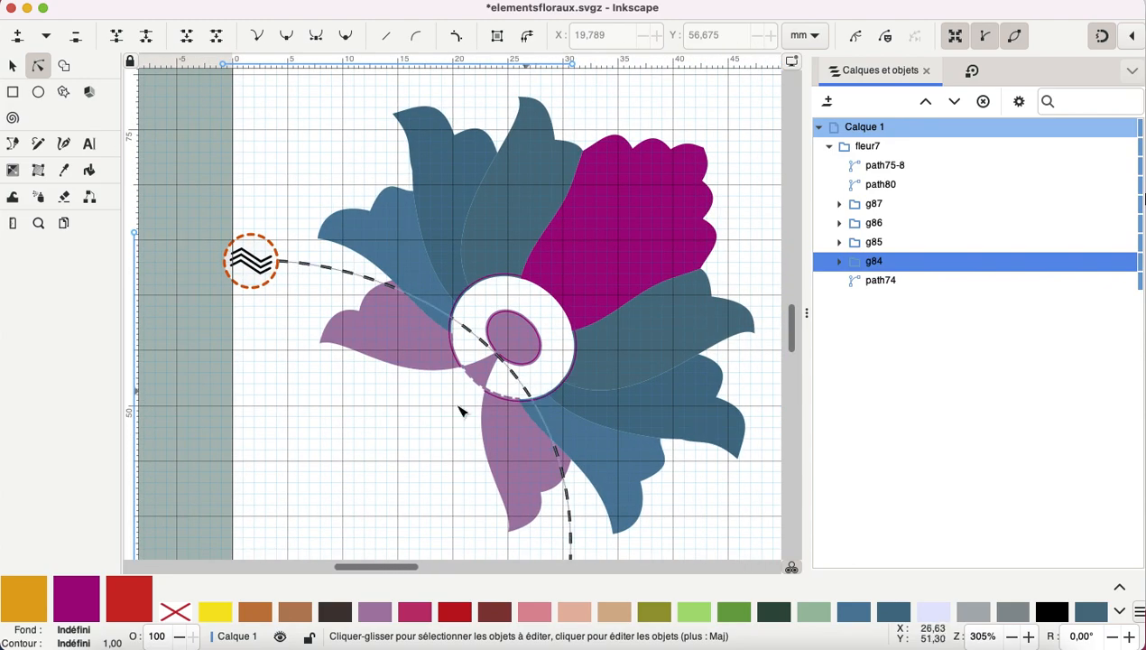